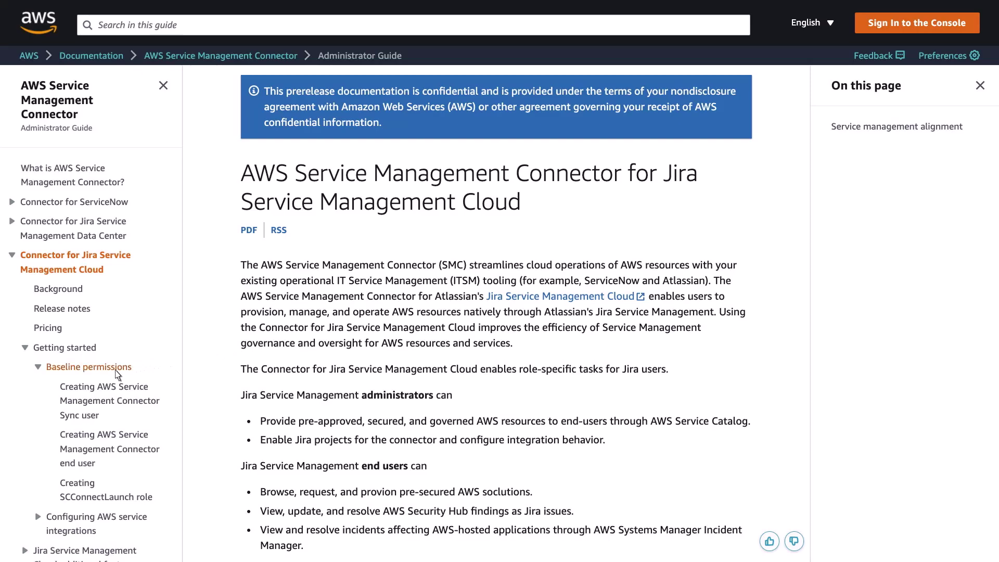
# - Open the Baseline permissions page of the Jira Service Management Cloud connector guide
pyautogui.click(109, 367)
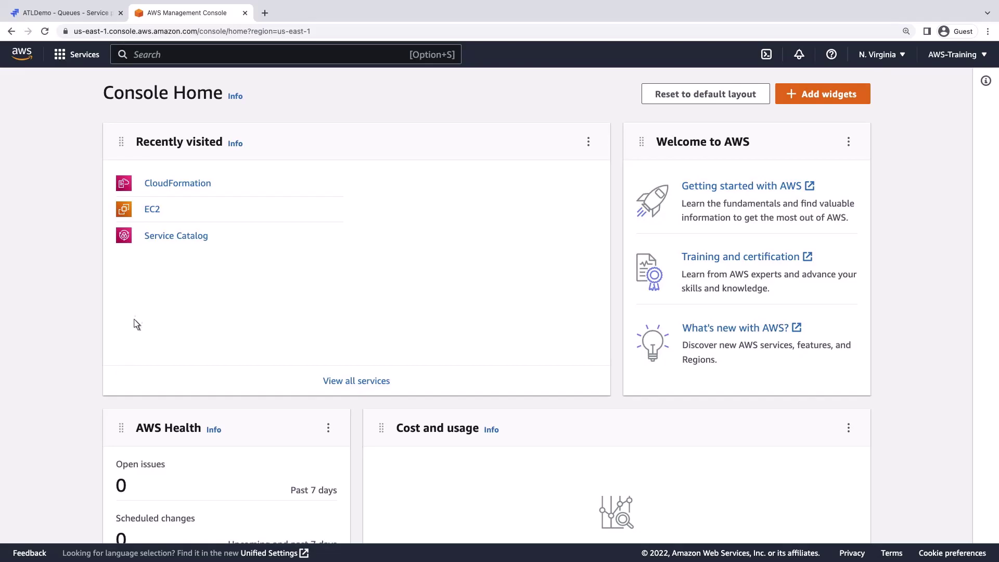
# - Start a CloudFormation stack from the uploaded SMC_ConnectorforJSMCloud-AWS_Configurations_Commercial_RC11.json template
pyautogui.click(182, 184)
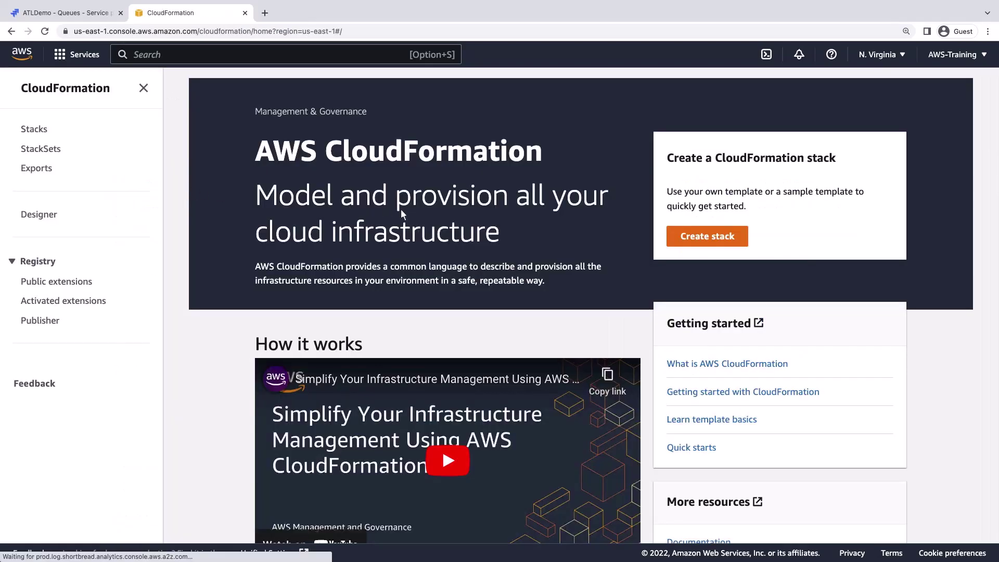
pyautogui.click(693, 241)
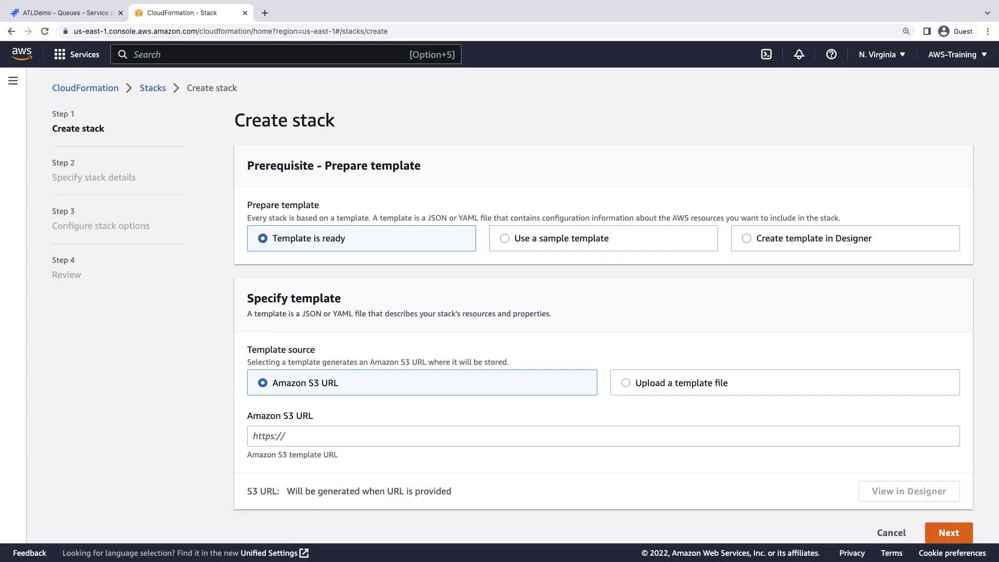
pyautogui.click(627, 386)
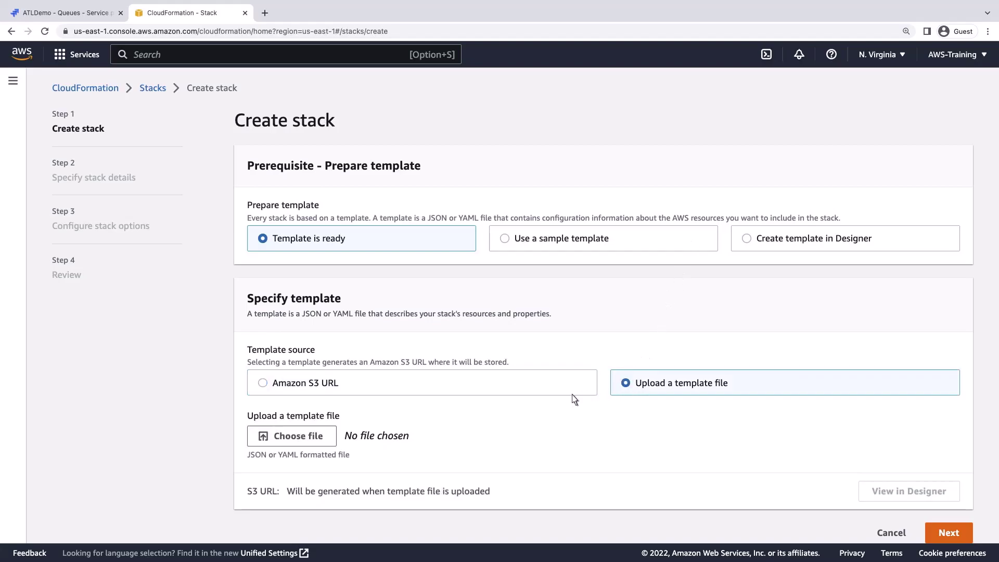
pyautogui.click(317, 439)
pyautogui.doubleClick(359, 156)
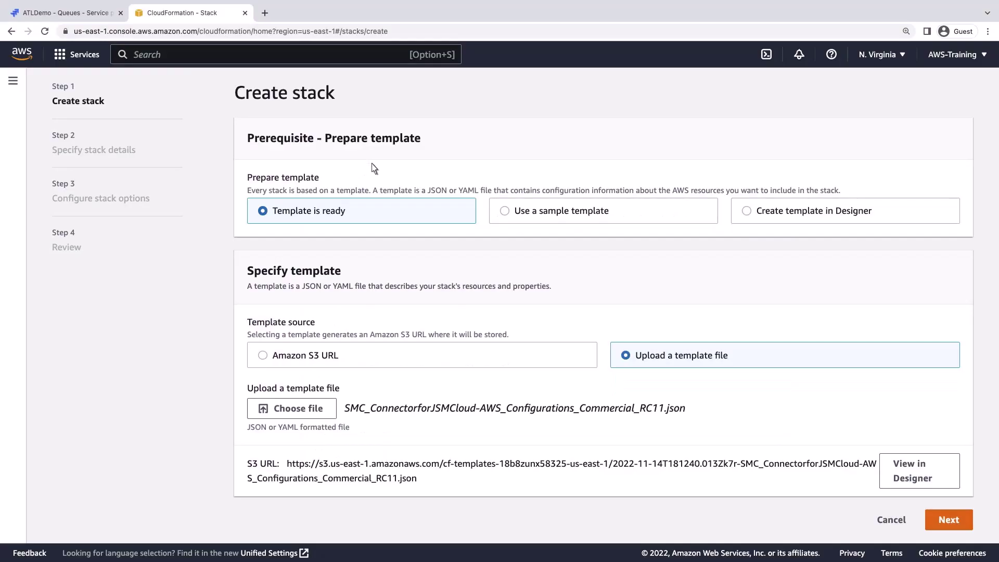
# - Submit the AWSSMCConnectorforJSMCloud stack with default options and IAM resource creation acknowledged
pyautogui.click(949, 521)
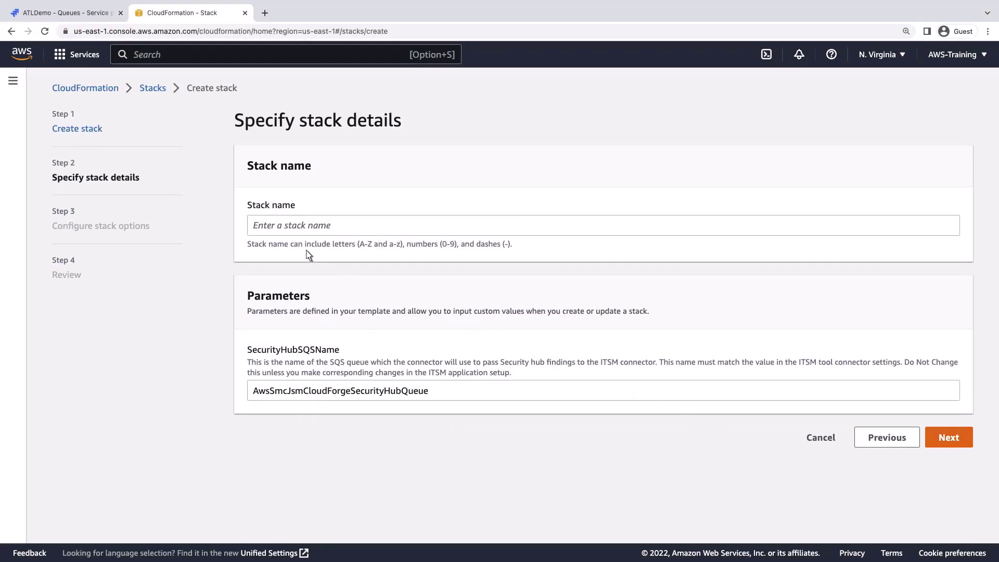
pyautogui.click(257, 230)
pyautogui.write('AWSSMCConnectorforJSMCloud')
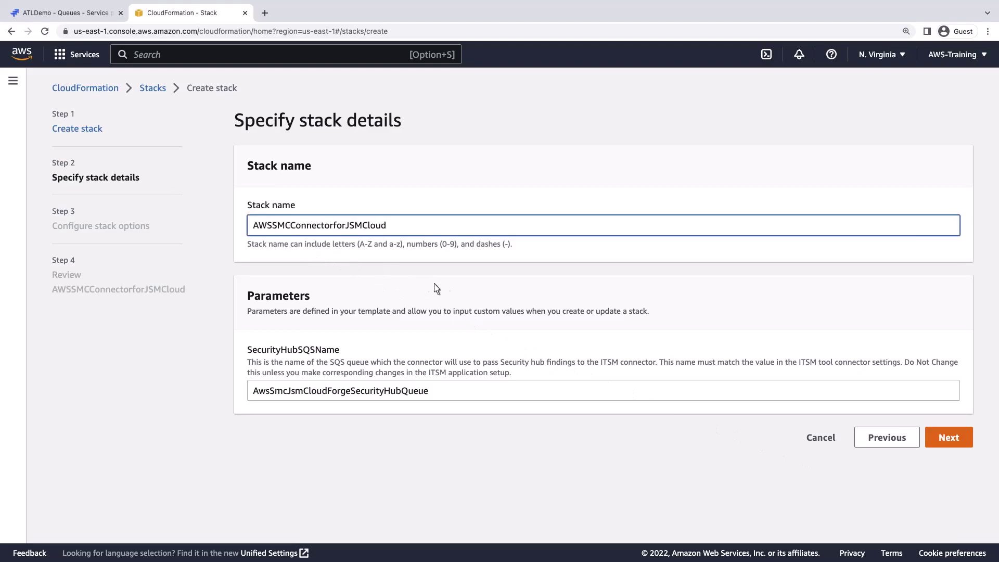
pyautogui.click(949, 438)
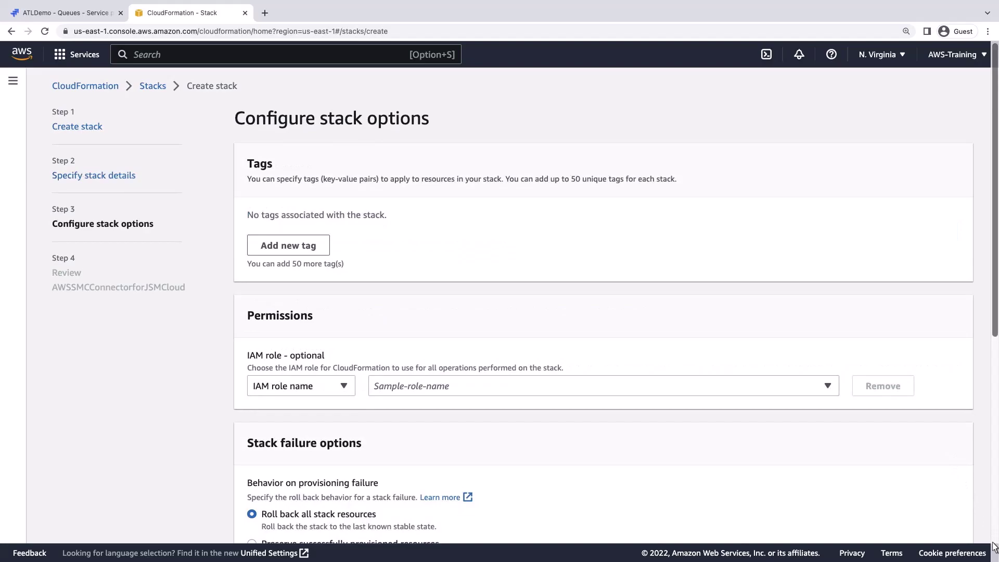
pyautogui.scroll(-5, 993, 547)
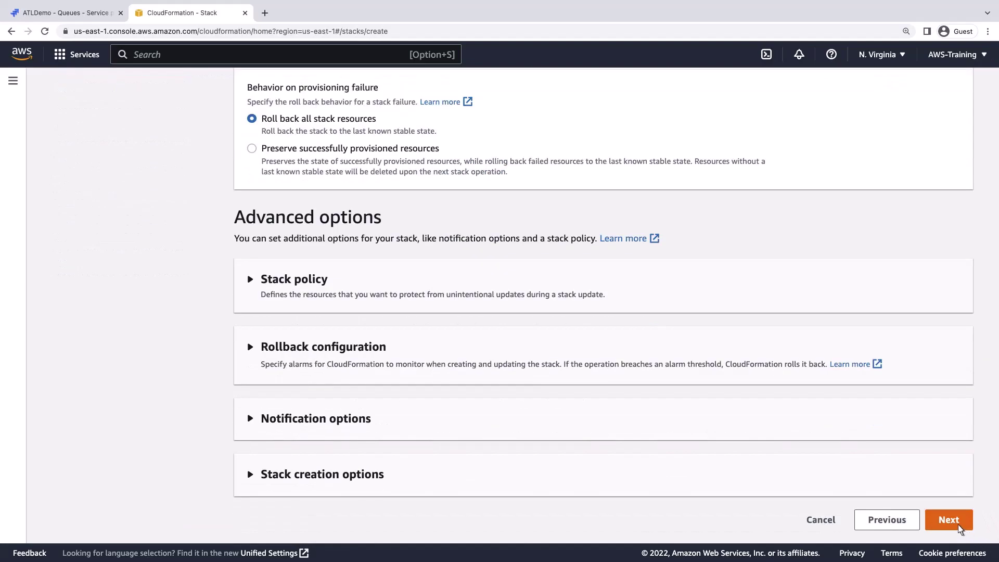
pyautogui.click(959, 528)
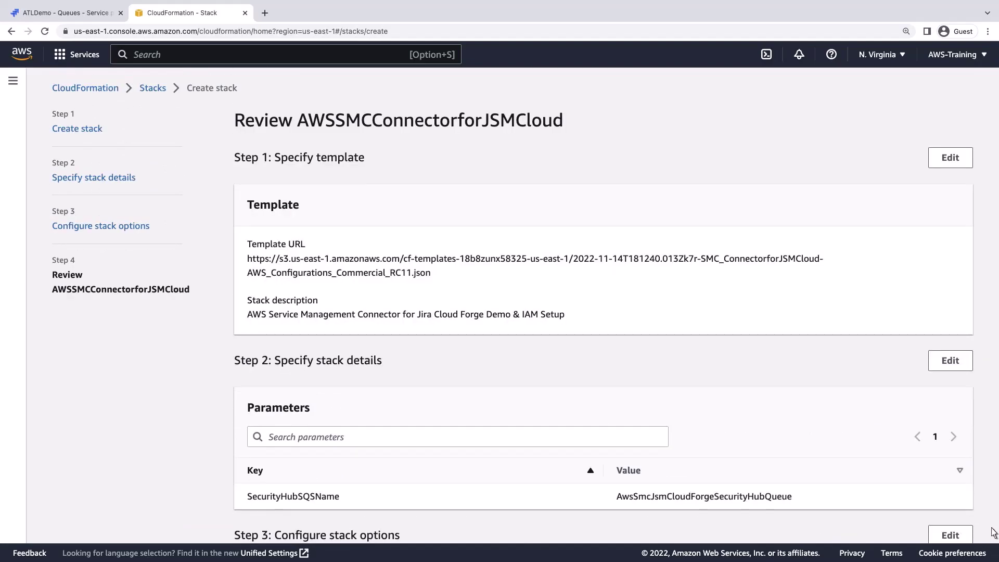
pyautogui.scroll(-10, 993, 533)
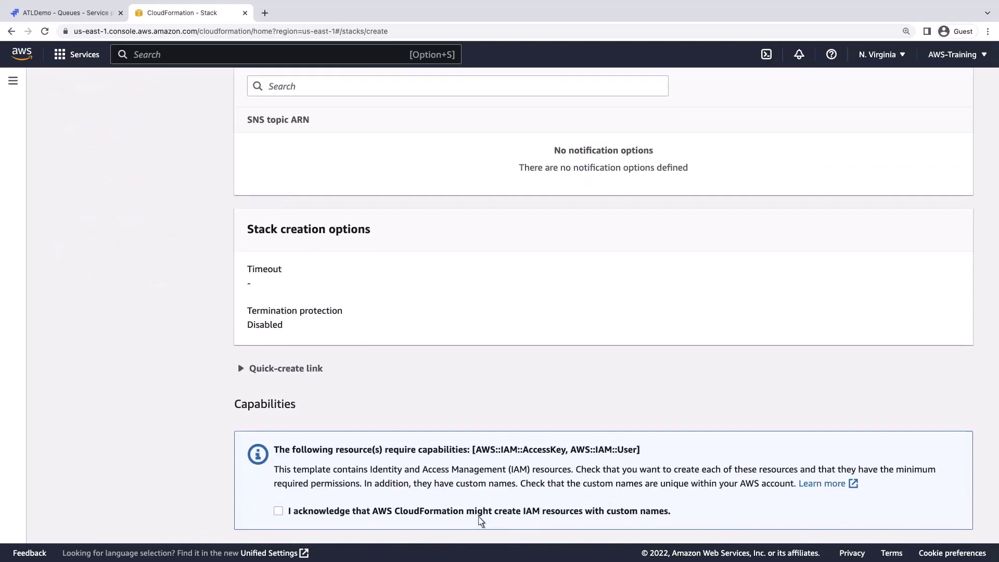
pyautogui.click(279, 511)
pyautogui.scroll(-2, 993, 543)
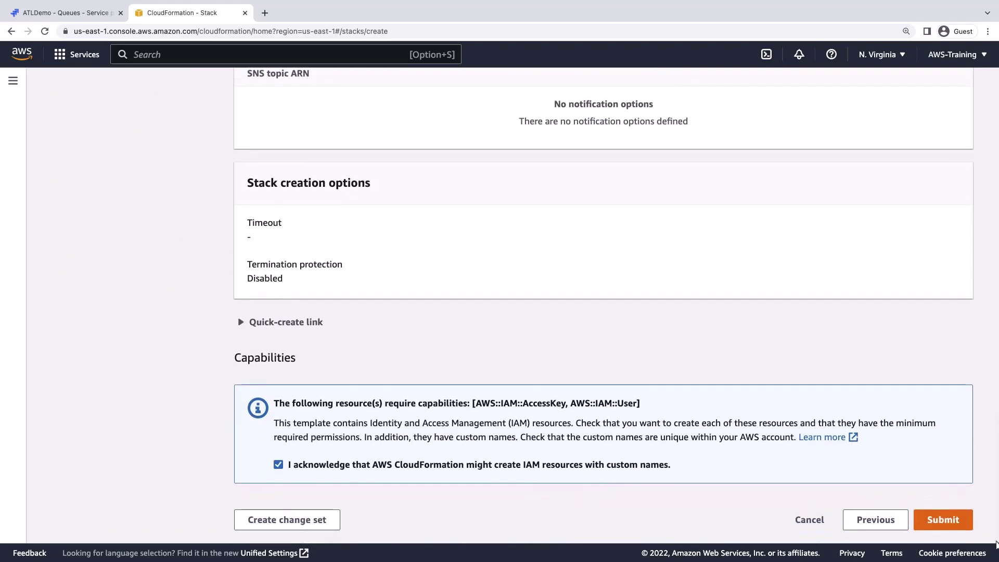
pyautogui.click(955, 524)
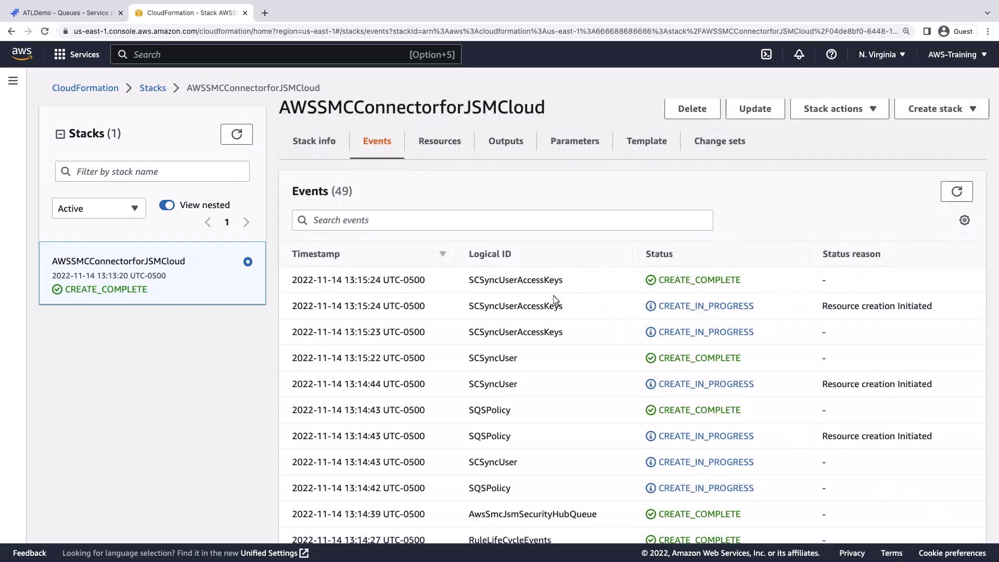
# - Open IAM Users to see the new SCEndUser and SCSyncUser accounts
pyautogui.click(136, 56)
pyautogui.write('iam')
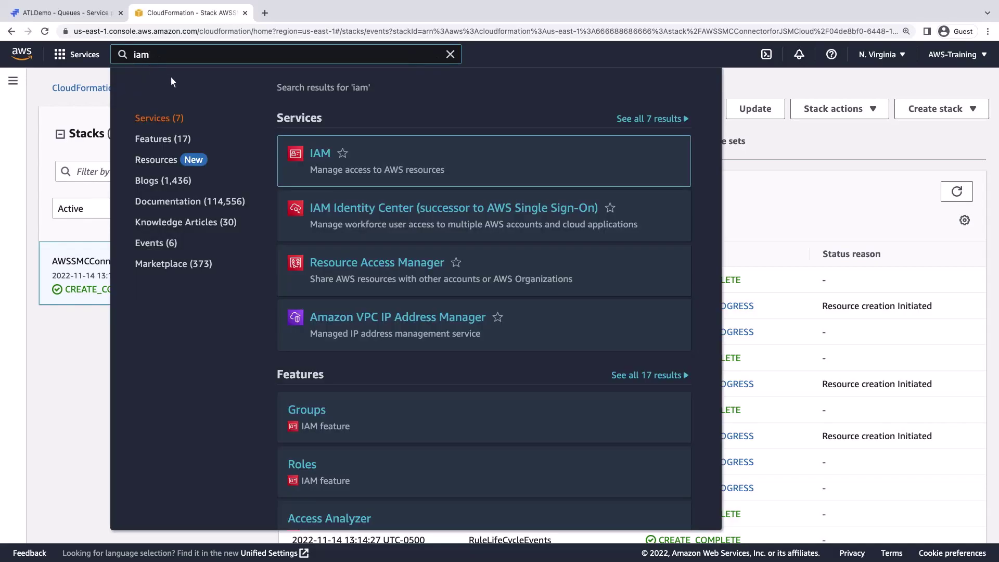
pyautogui.click(318, 155)
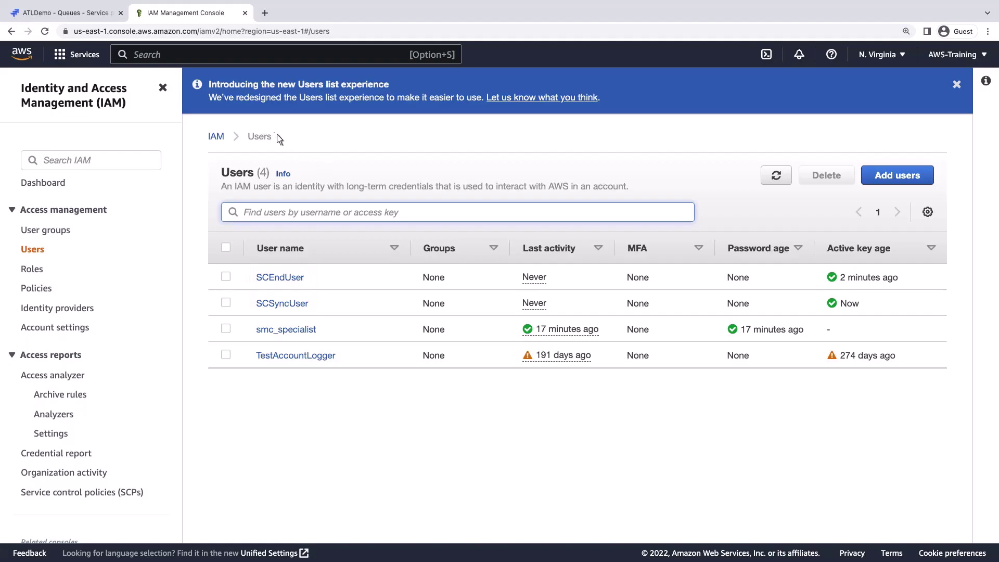
# - Open SMC Example Portfolio in Service Catalog to view its two products
pyautogui.click(134, 58)
pyautogui.write('service catalog')
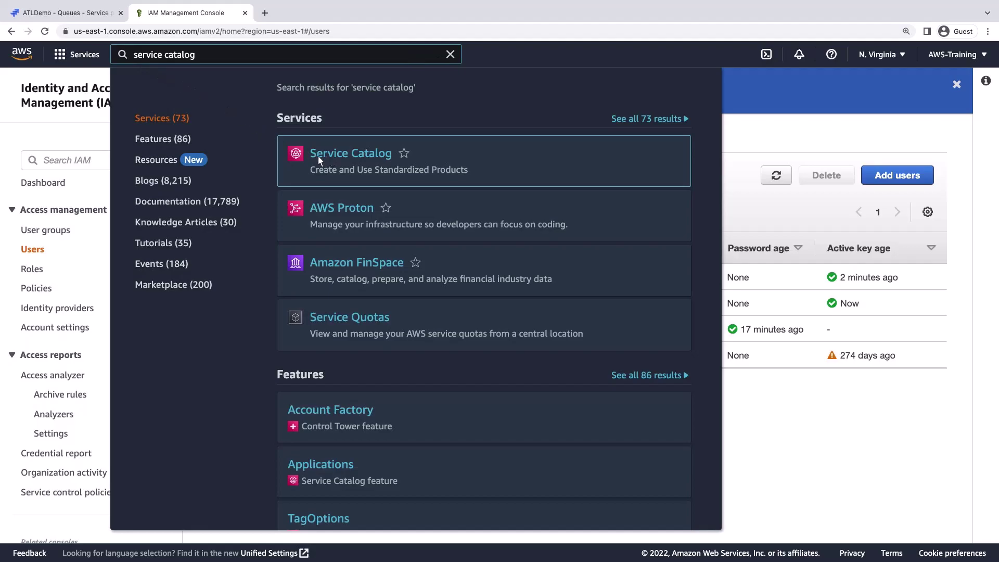
pyautogui.click(318, 156)
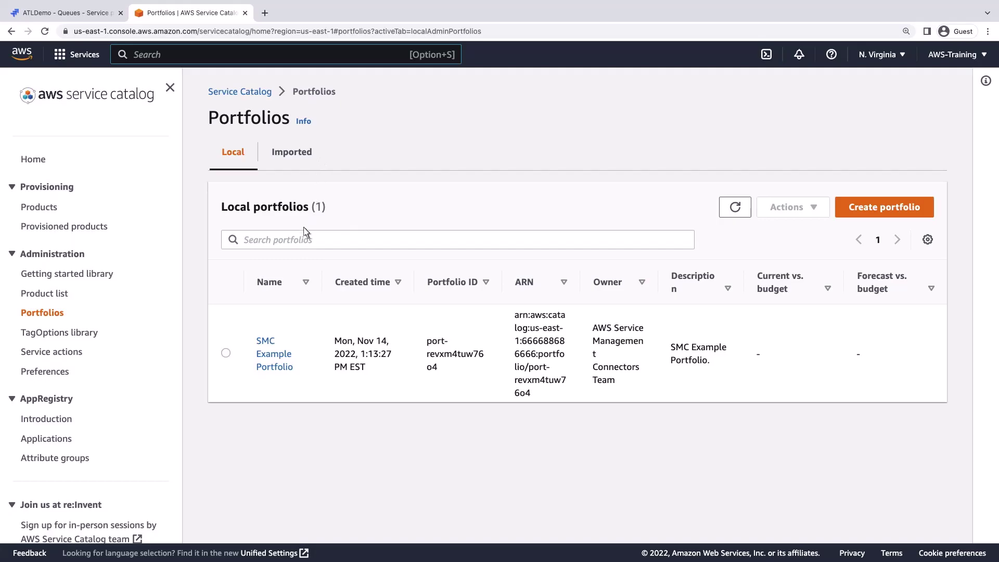
pyautogui.click(276, 353)
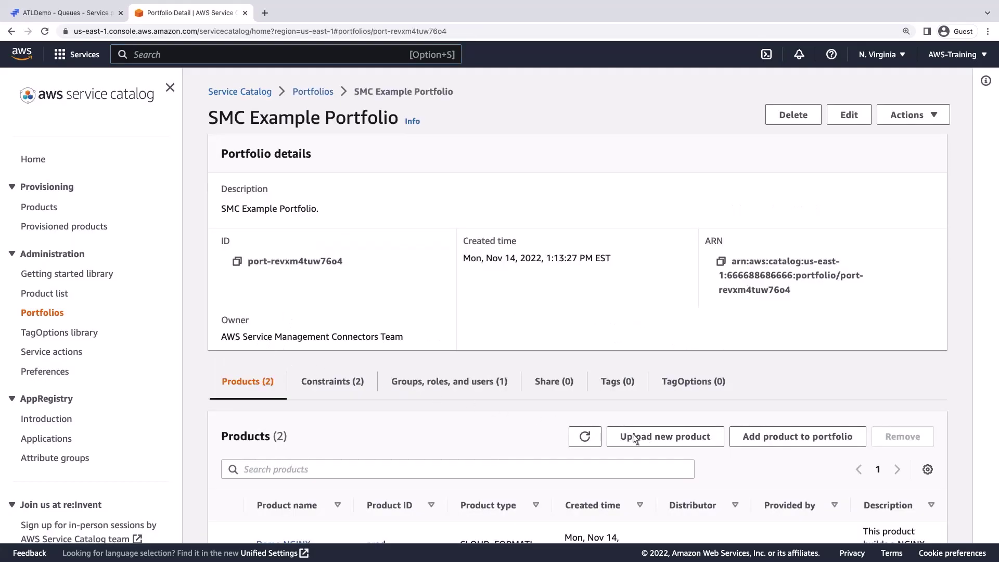
pyautogui.scroll(-2, 967, 507)
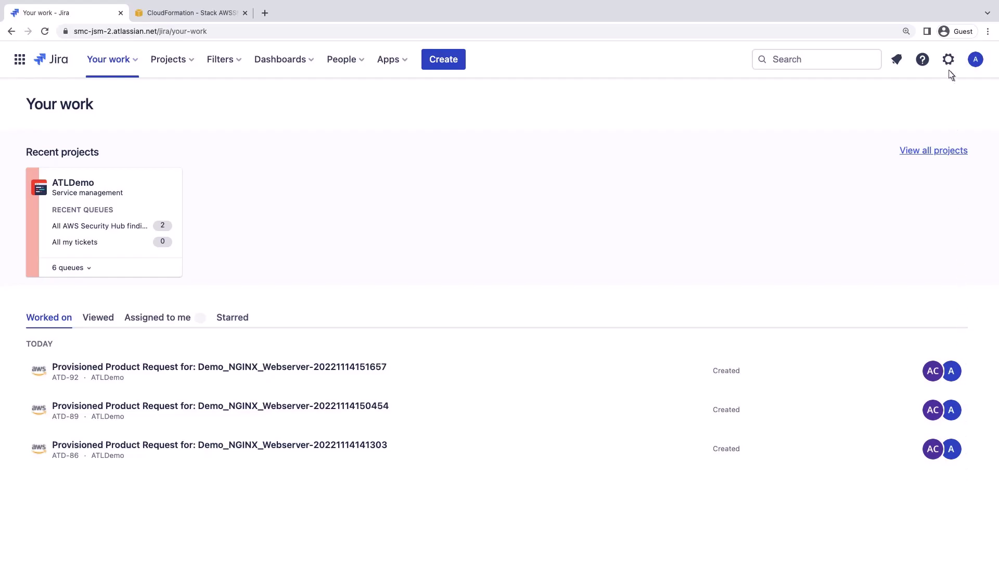
# - Start a new AWS account connection in the AWS Service Management Connector app settings
pyautogui.click(948, 60)
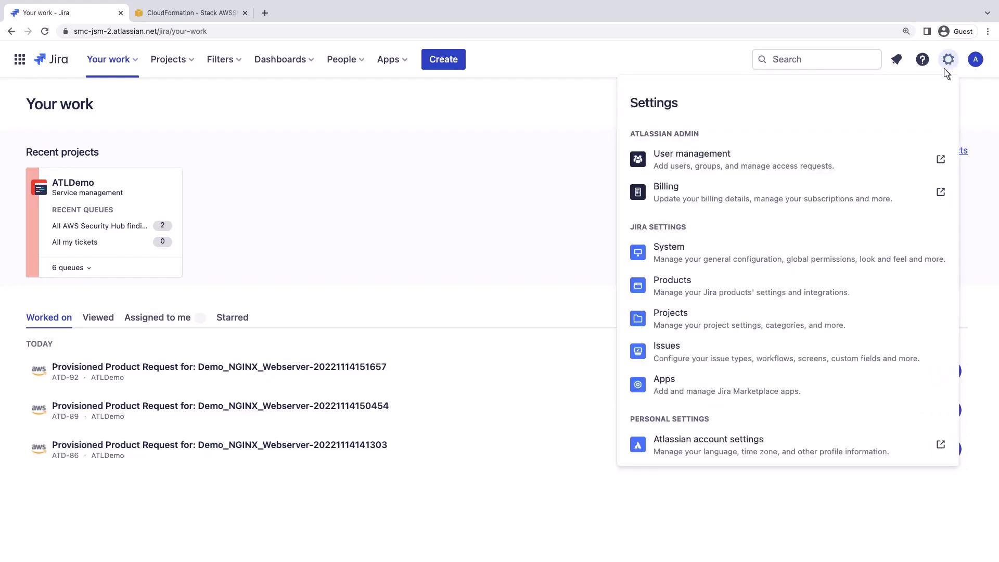
pyautogui.click(682, 379)
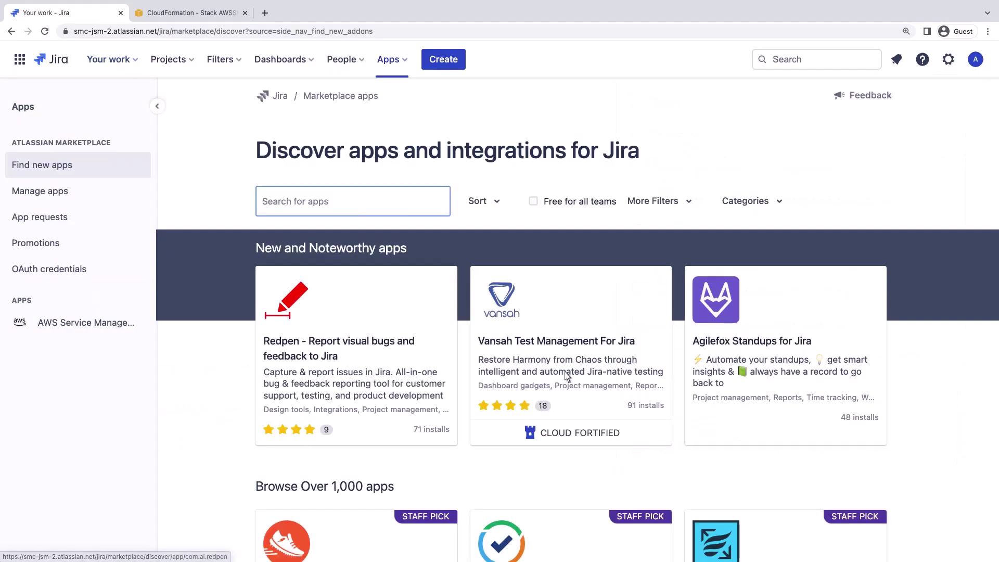
pyautogui.click(122, 331)
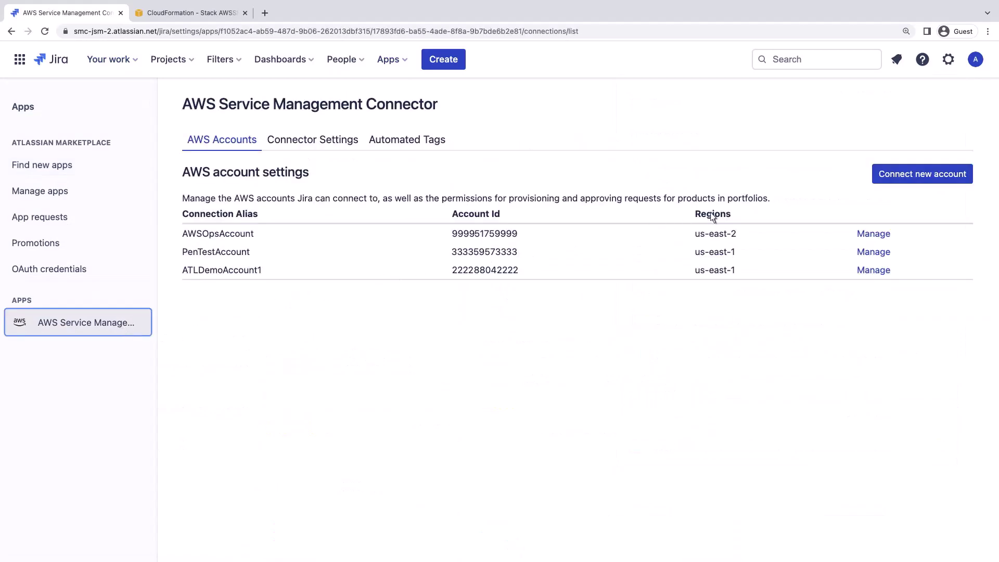
pyautogui.click(880, 183)
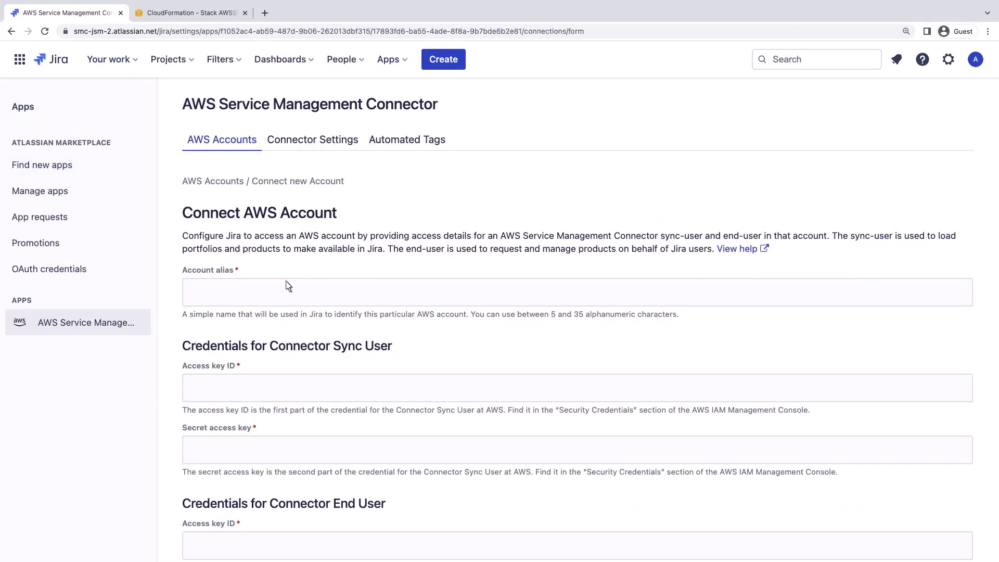
# - Enter the connection alias and paste the sync and end user access keys and secrets
pyautogui.click(190, 300)
pyautogui.write('AWSaccount')
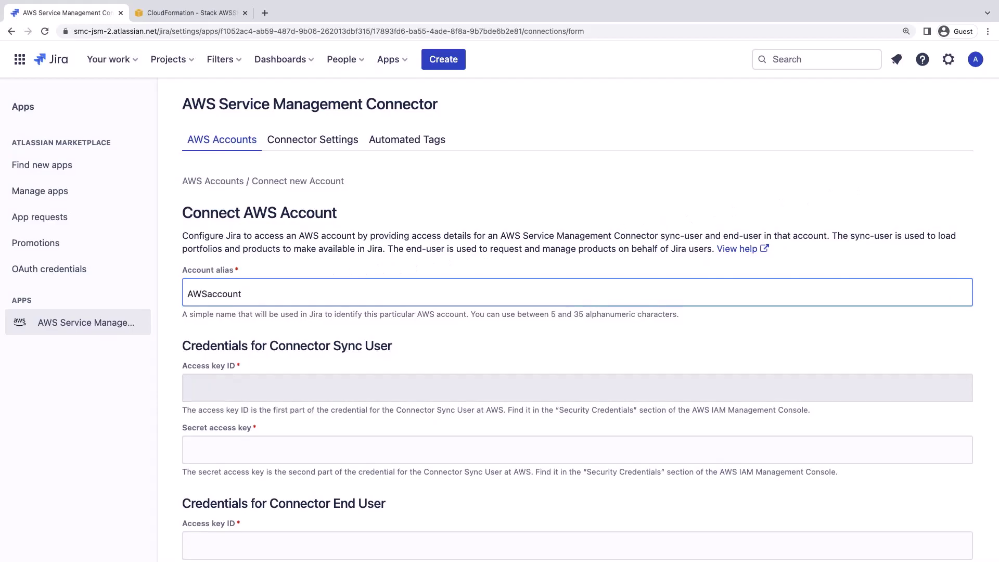
pyautogui.press('Tab')
pyautogui.hotkey('ctrl', 'v')
pyautogui.press('Tab')
pyautogui.hotkey('ctrl', 'v')
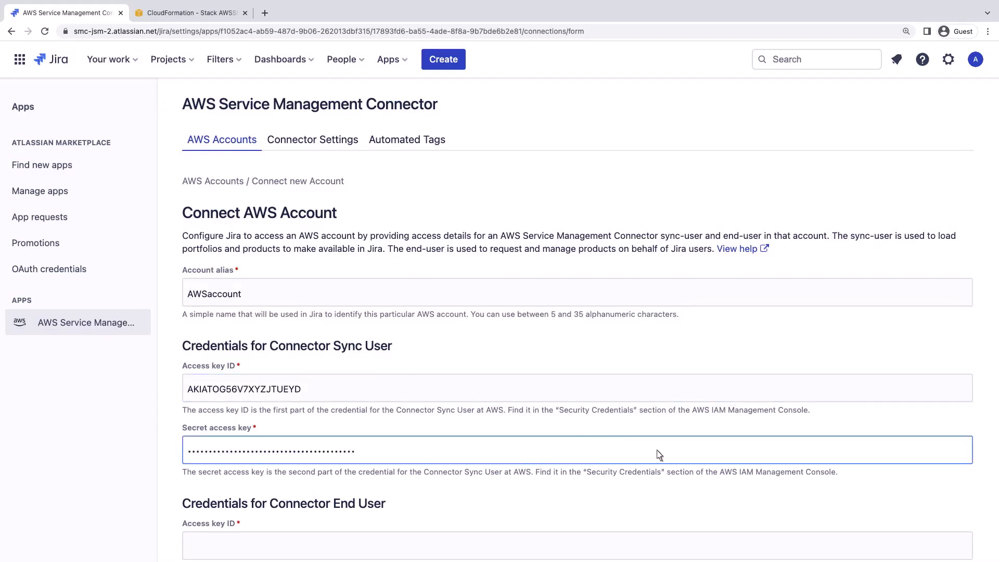
pyautogui.scroll(-3, 968, 556)
pyautogui.scroll(-1, 729, 479)
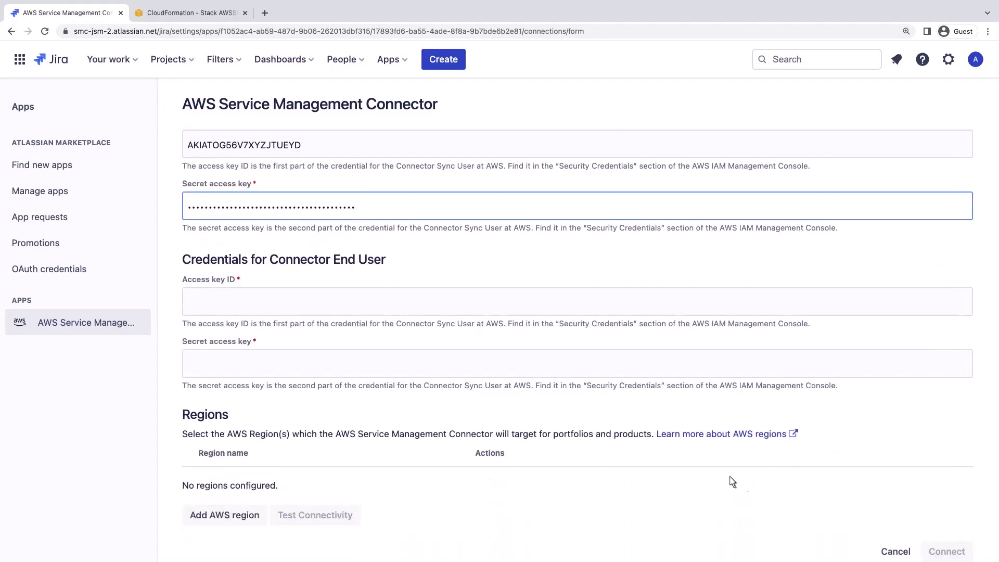
pyautogui.press('Tab')
pyautogui.hotkey('ctrl', 'v')
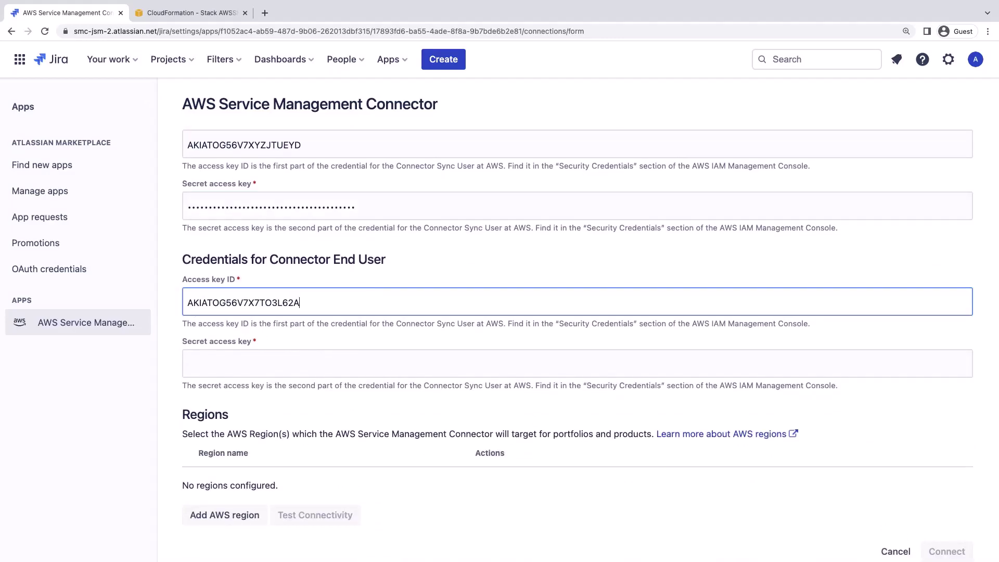
pyautogui.press('Tab')
pyautogui.hotkey('ctrl', 'v')
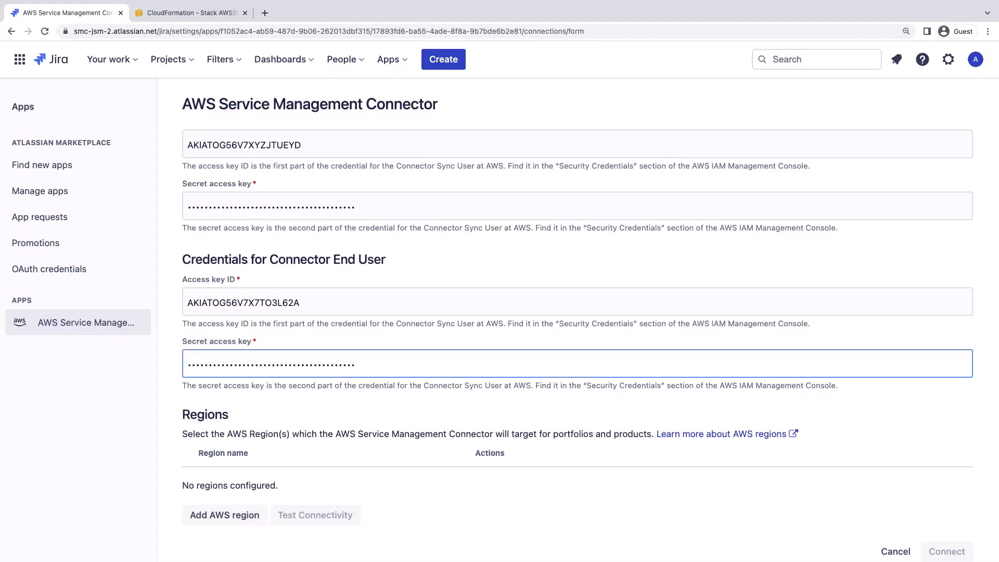
# - Add the US East (N. Virginia) region and test both users' connectivity
pyautogui.click(250, 520)
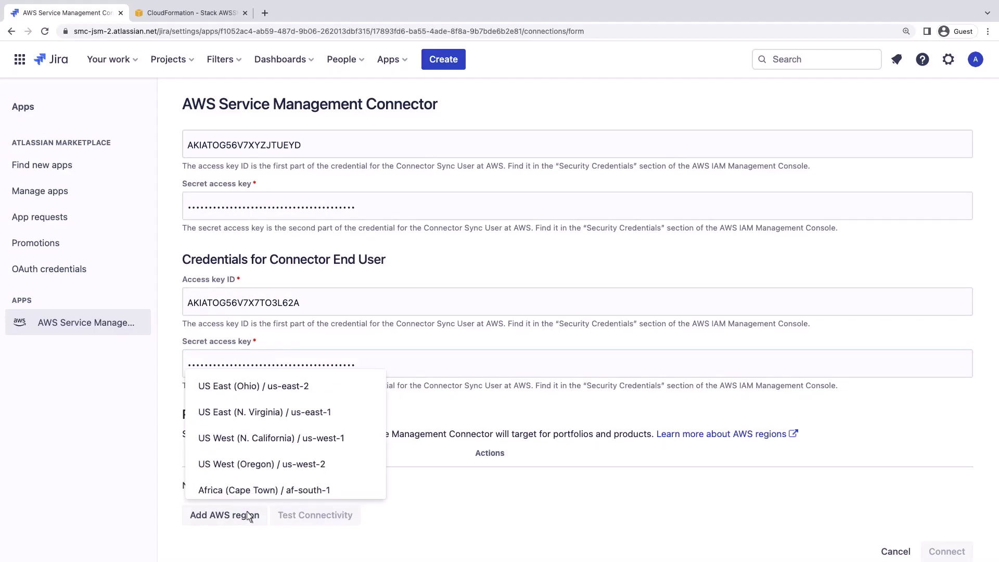
pyautogui.click(226, 420)
pyautogui.scroll(-1, 976, 554)
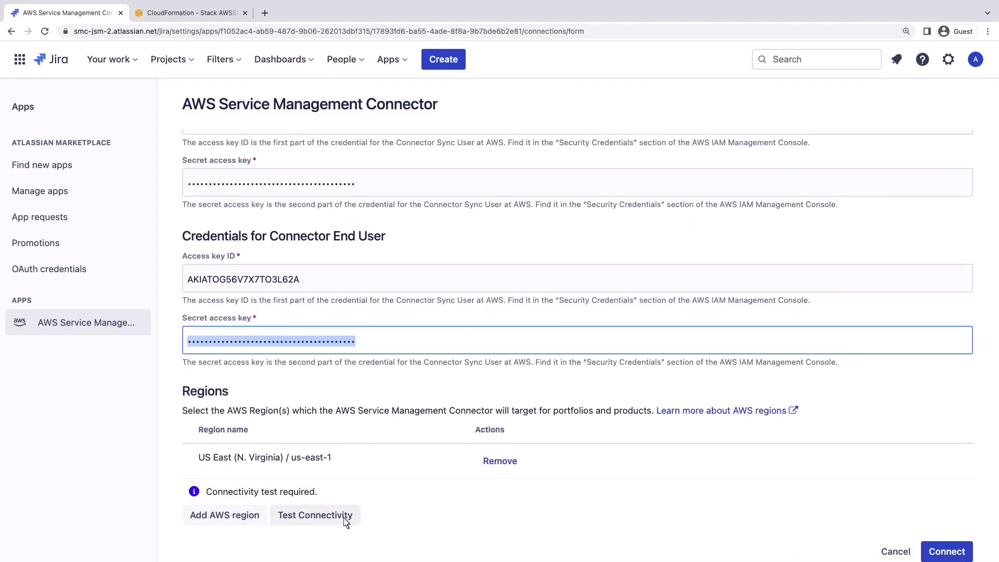
pyautogui.click(344, 518)
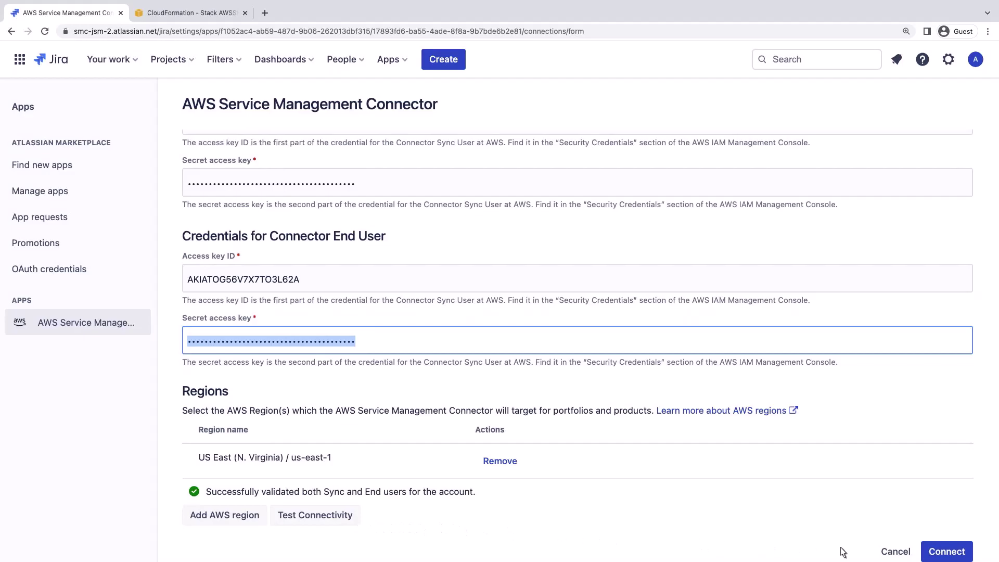
# - Connect the AWS account and sync its portfolios and products immediately
pyautogui.click(946, 554)
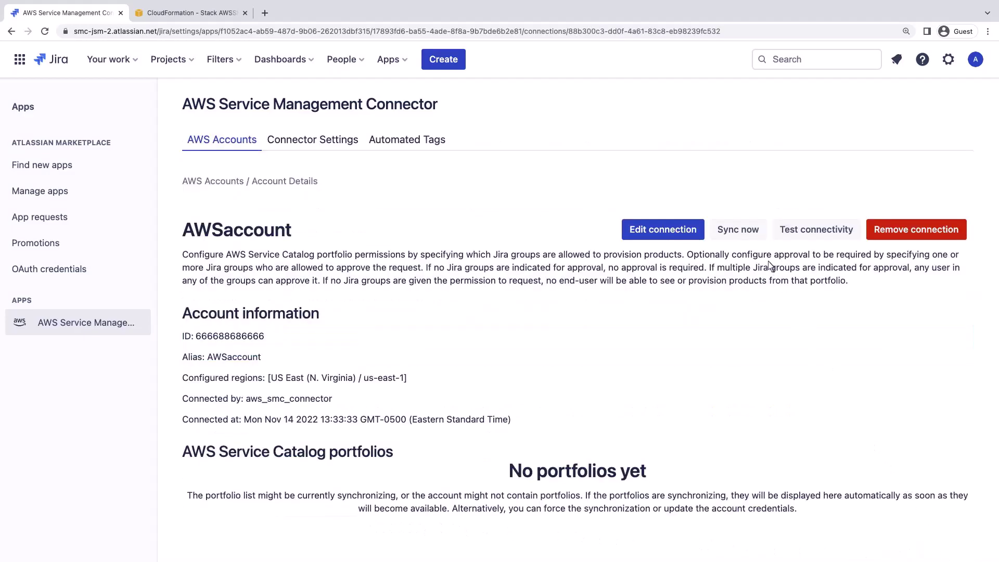
pyautogui.click(751, 232)
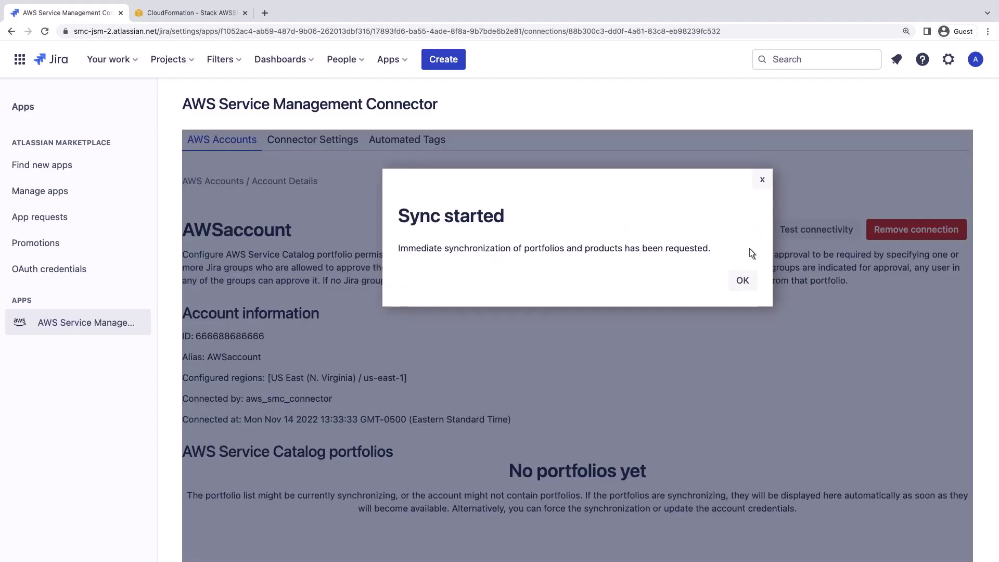
pyautogui.click(744, 285)
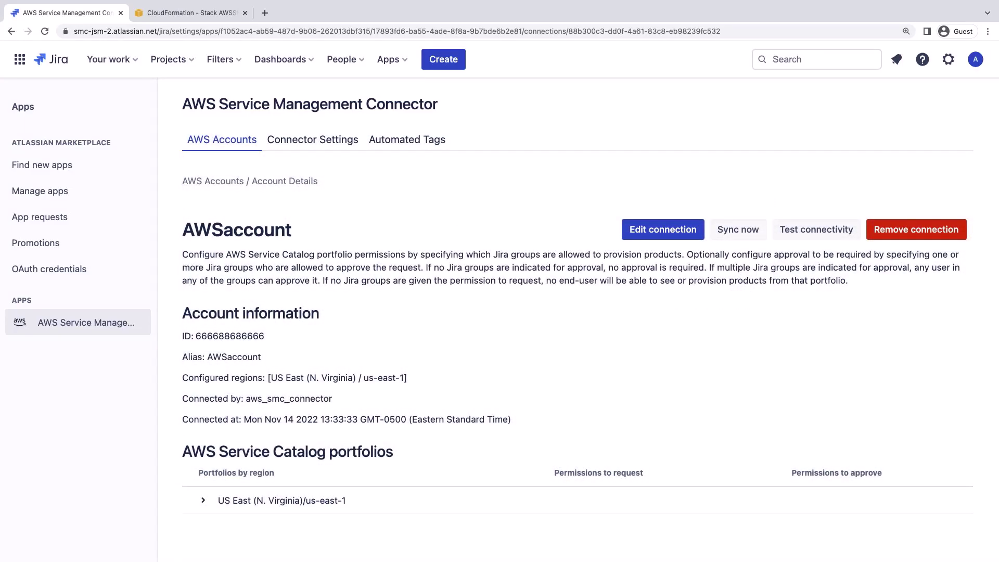
# - Let site-admins request products from SMC Example Portfolio in US East
pyautogui.click(205, 501)
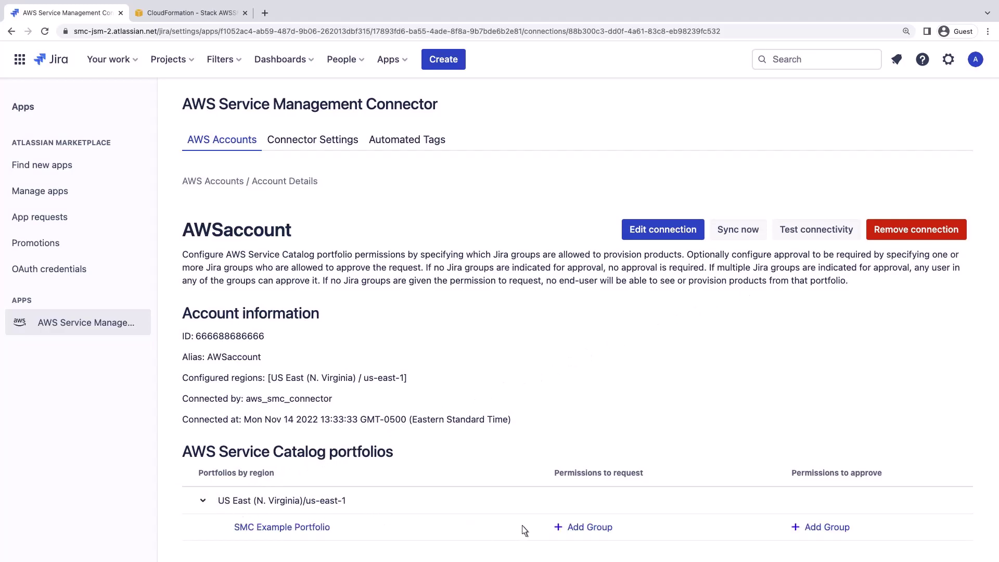
pyautogui.click(573, 530)
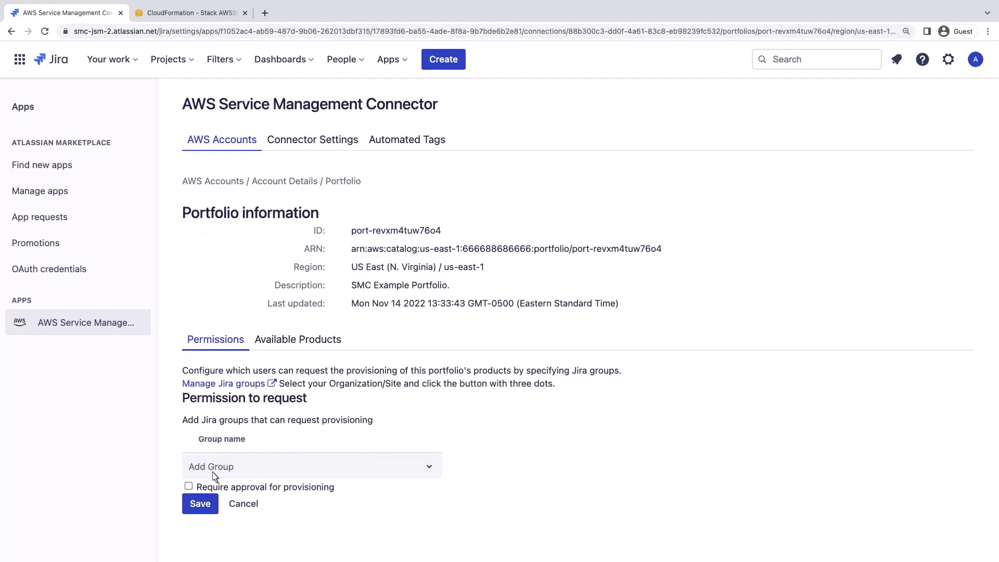
pyautogui.click(192, 468)
pyautogui.write('site')
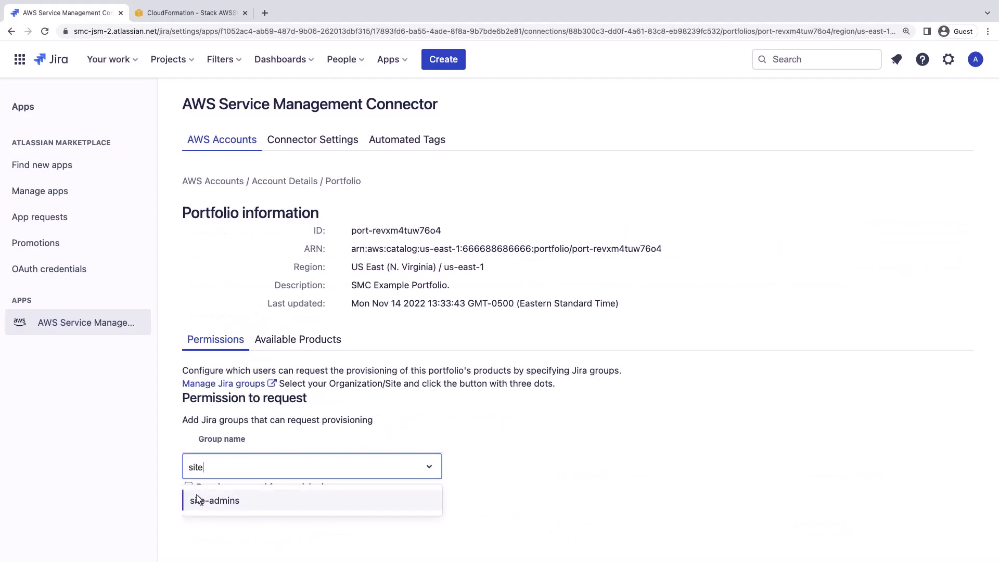
pyautogui.click(198, 500)
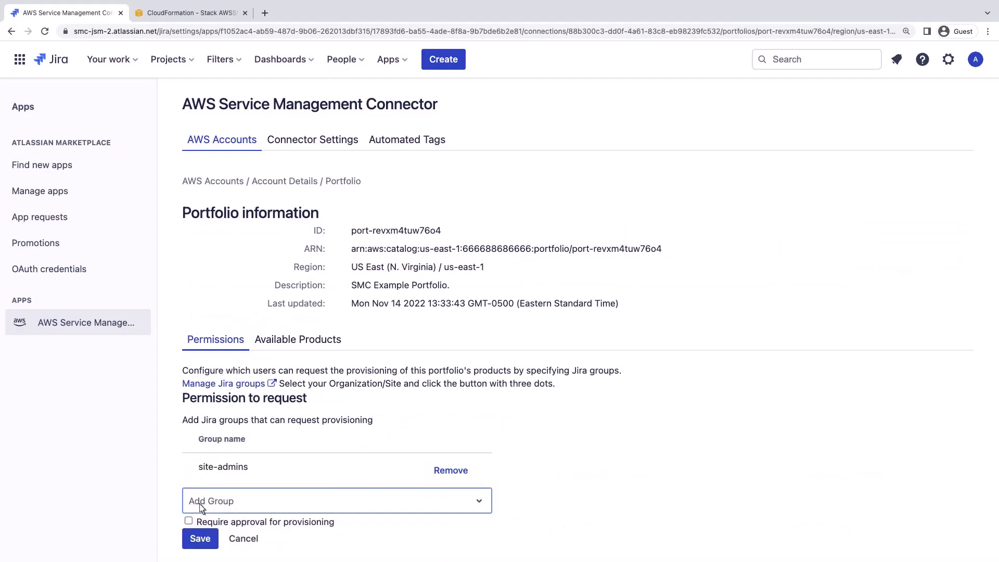
pyautogui.click(205, 540)
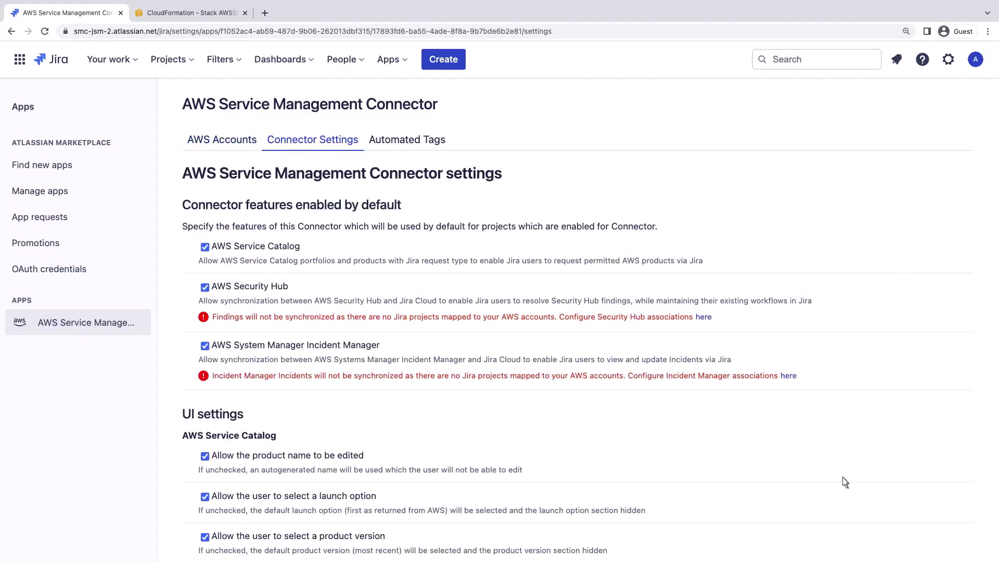
pyautogui.scroll(-1, 965, 551)
pyautogui.scroll(-2, 966, 551)
pyautogui.scroll(-3, 966, 550)
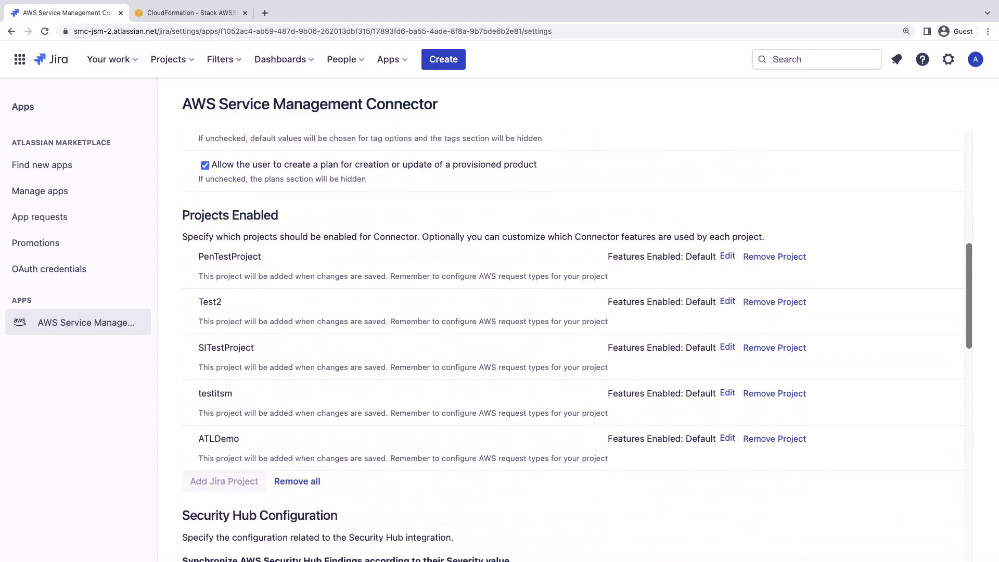
pyautogui.scroll(-3, 563, 352)
pyautogui.scroll(-2, 561, 351)
pyautogui.scroll(-2, 562, 351)
pyautogui.scroll(-2, 562, 352)
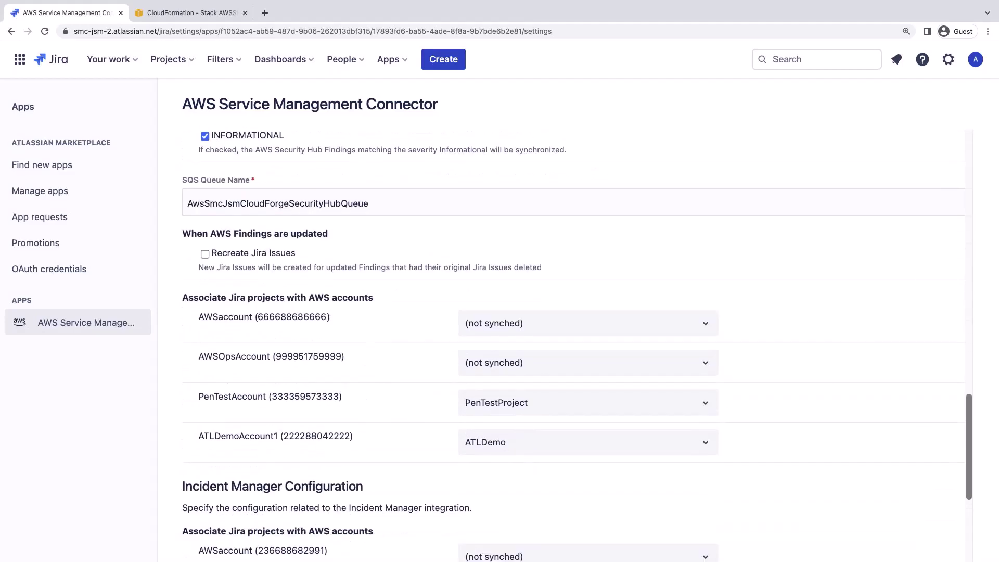
pyautogui.scroll(-3, 969, 554)
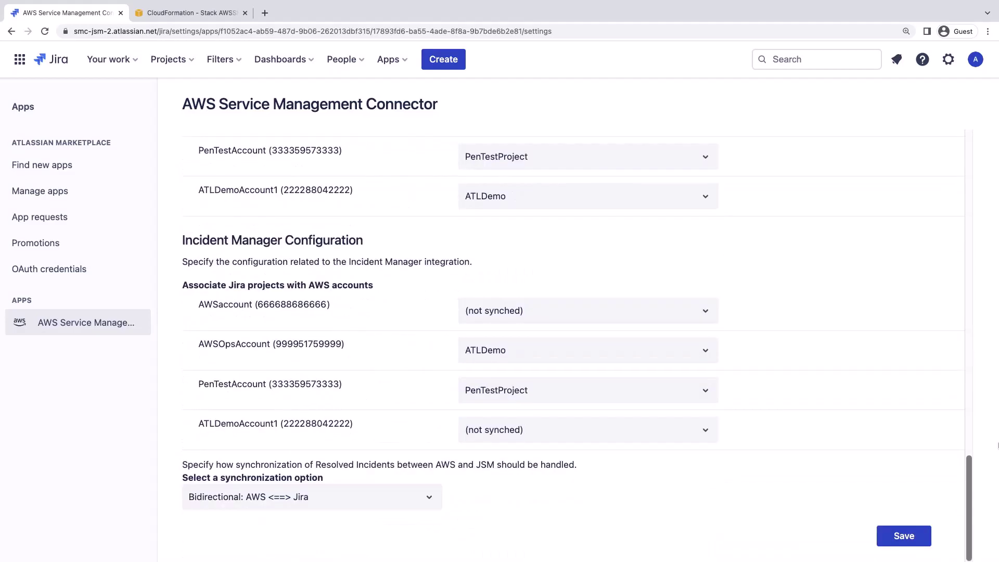
# - Save the connector settings with their Security Hub and Incident Manager account-project mappings
pyautogui.click(911, 540)
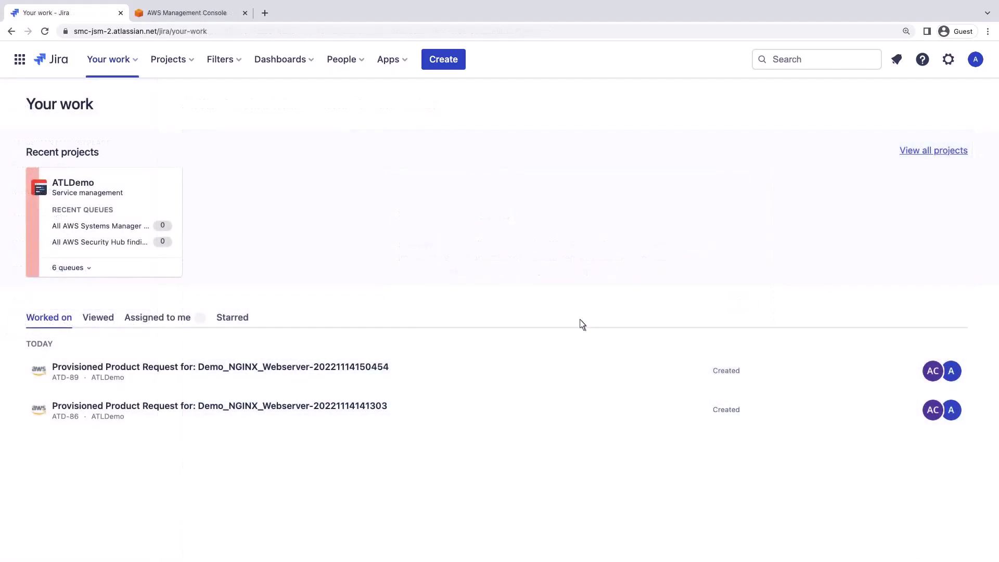
# - Order Demo NGINX Webserver from ATLDemo on VPC vpc-048a19c4fdcd42550, creating ATD-92
pyautogui.click(194, 68)
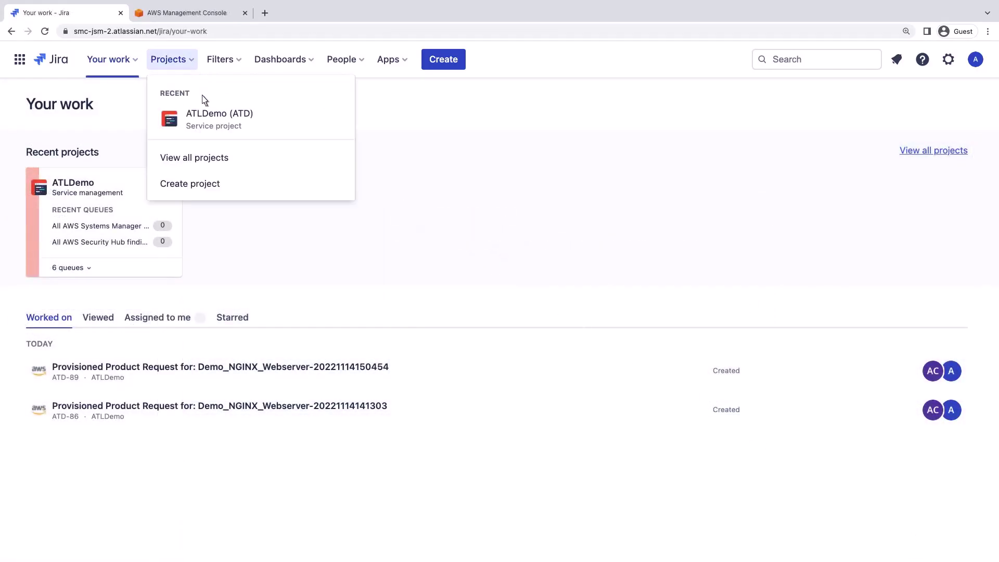
pyautogui.click(208, 117)
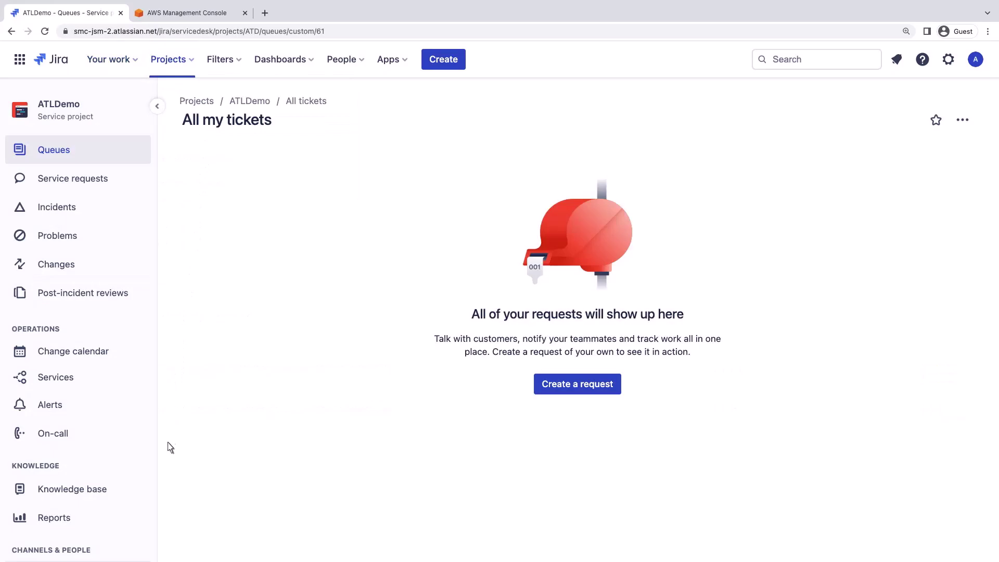
pyautogui.scroll(-5, 154, 547)
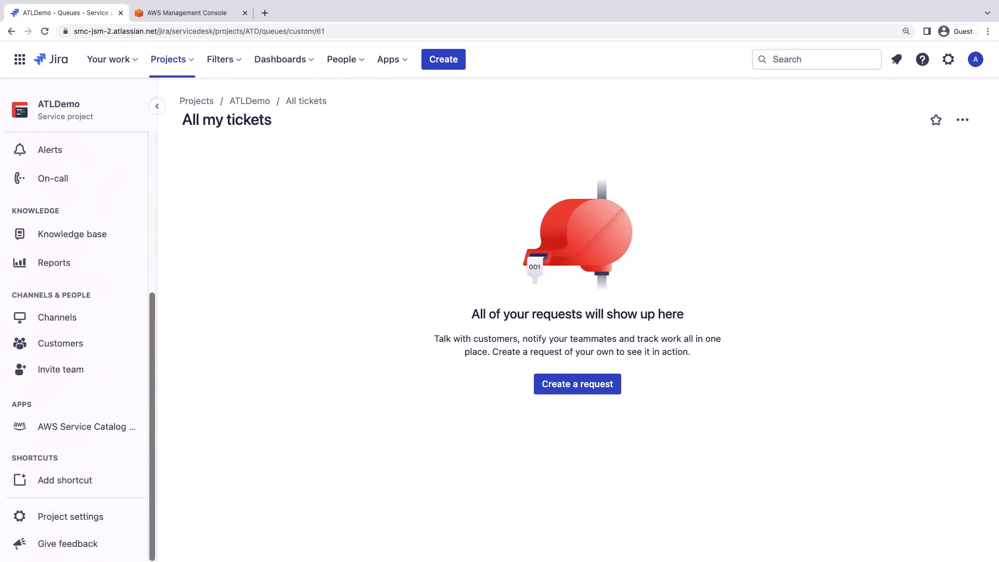
pyautogui.click(117, 430)
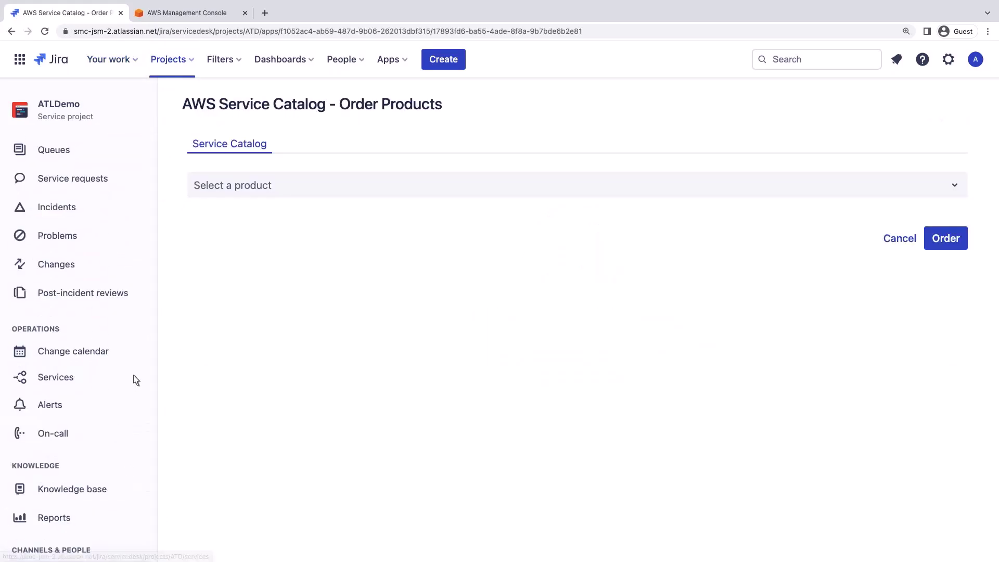
pyautogui.click(197, 192)
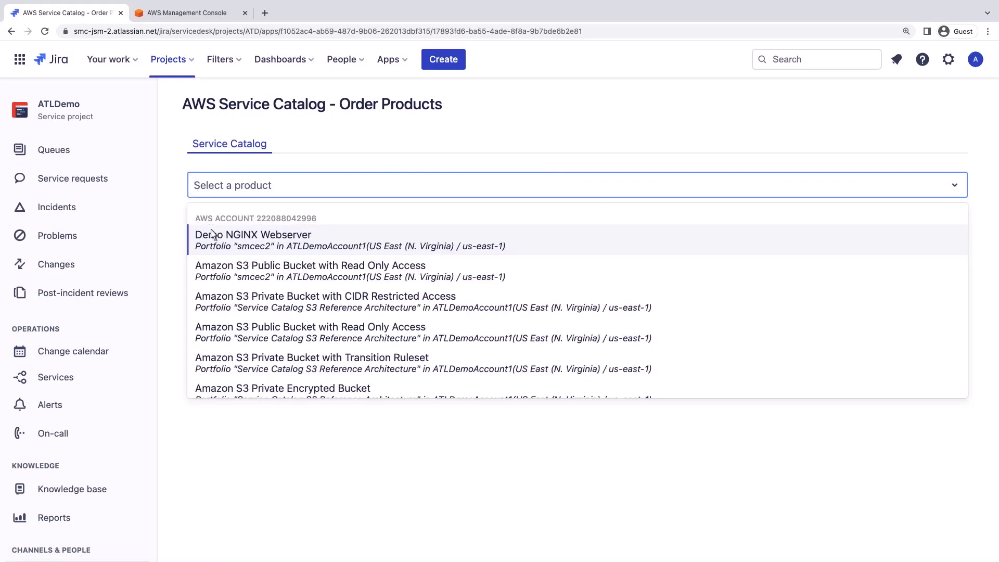
pyautogui.click(217, 242)
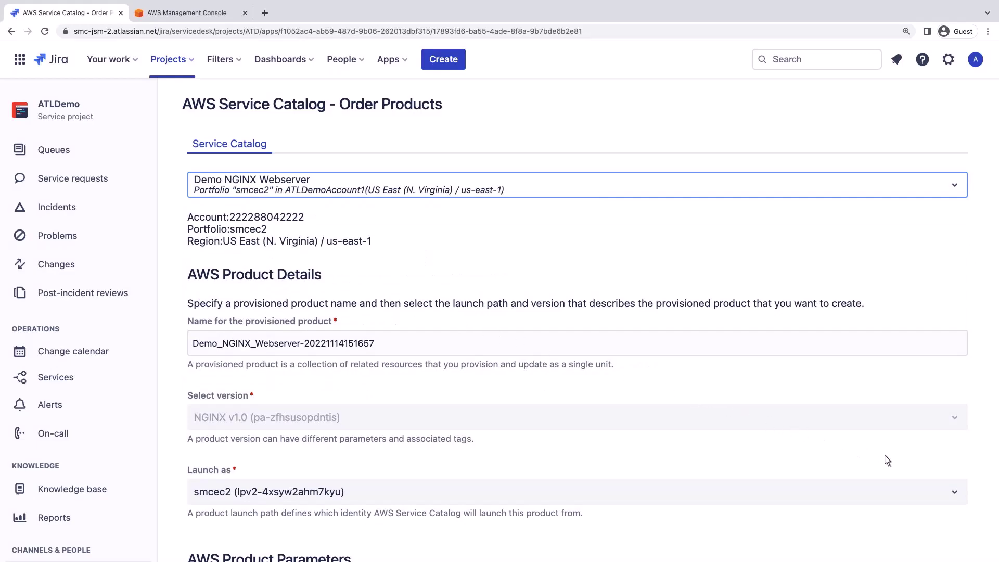
pyautogui.scroll(-5, 970, 488)
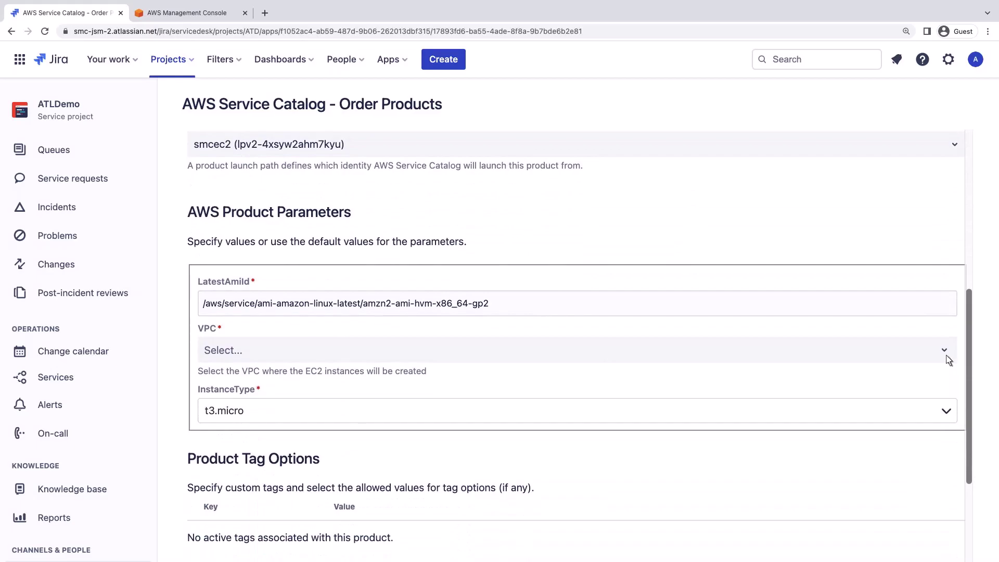
pyautogui.click(946, 353)
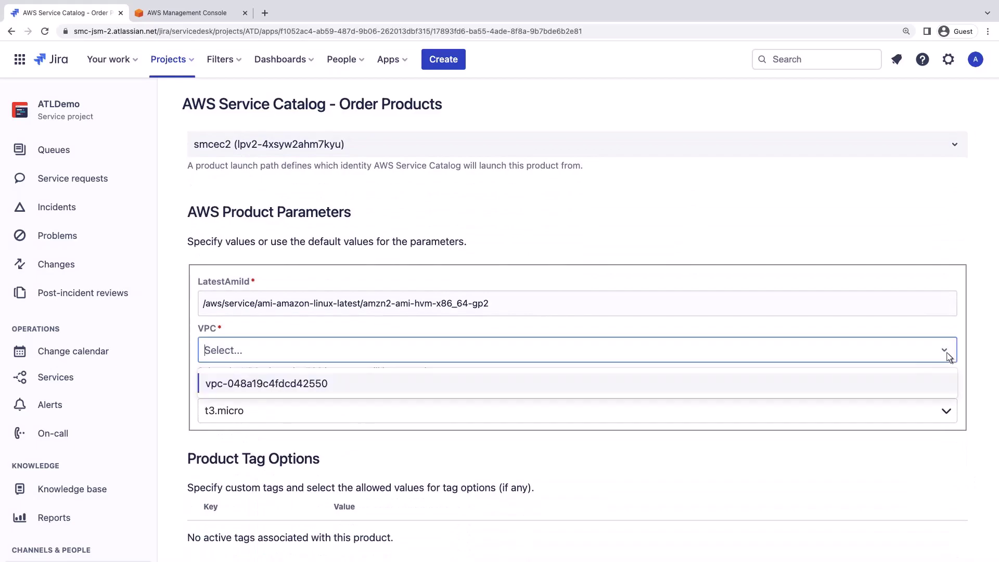
pyautogui.click(320, 386)
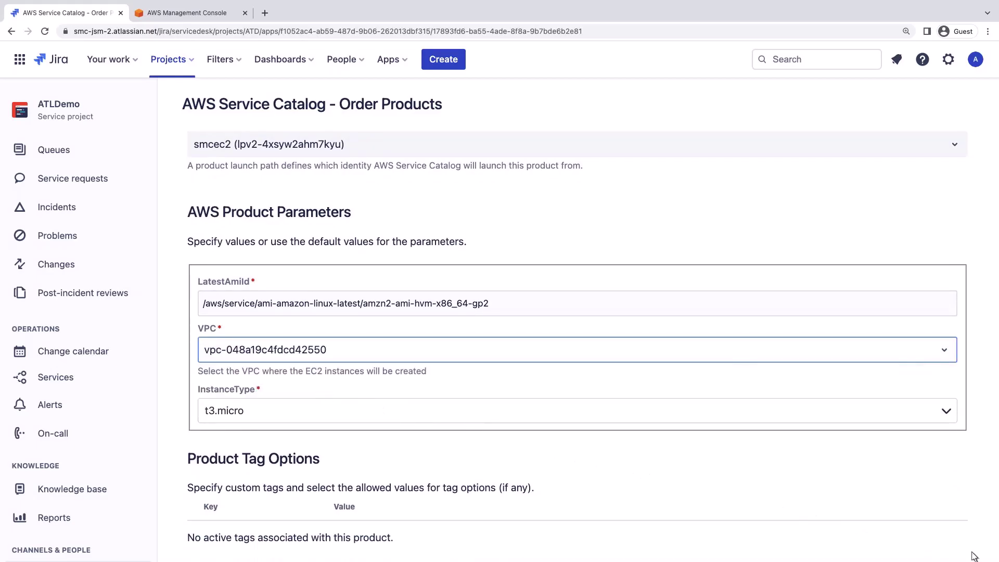
pyautogui.scroll(-3, 975, 556)
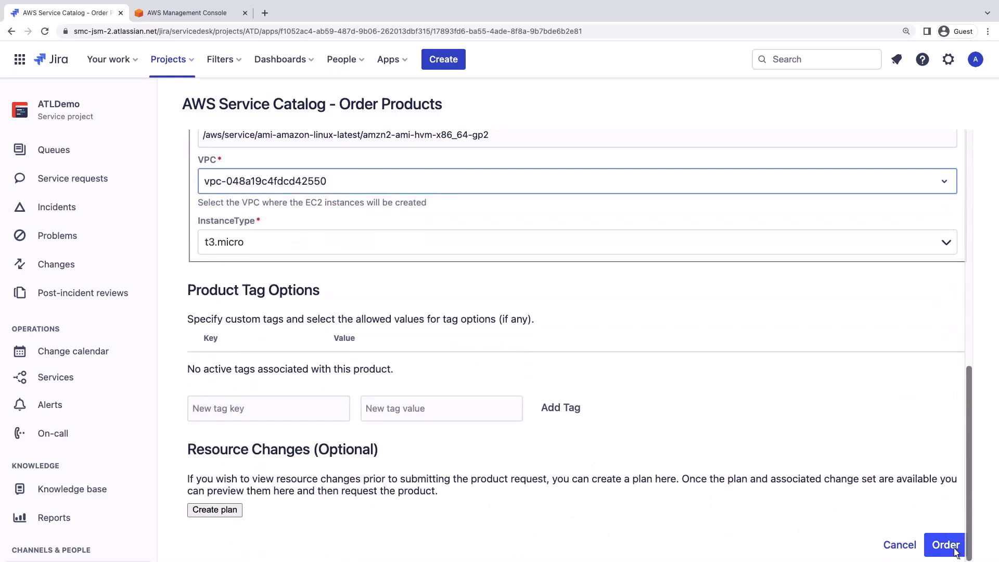
pyautogui.click(945, 545)
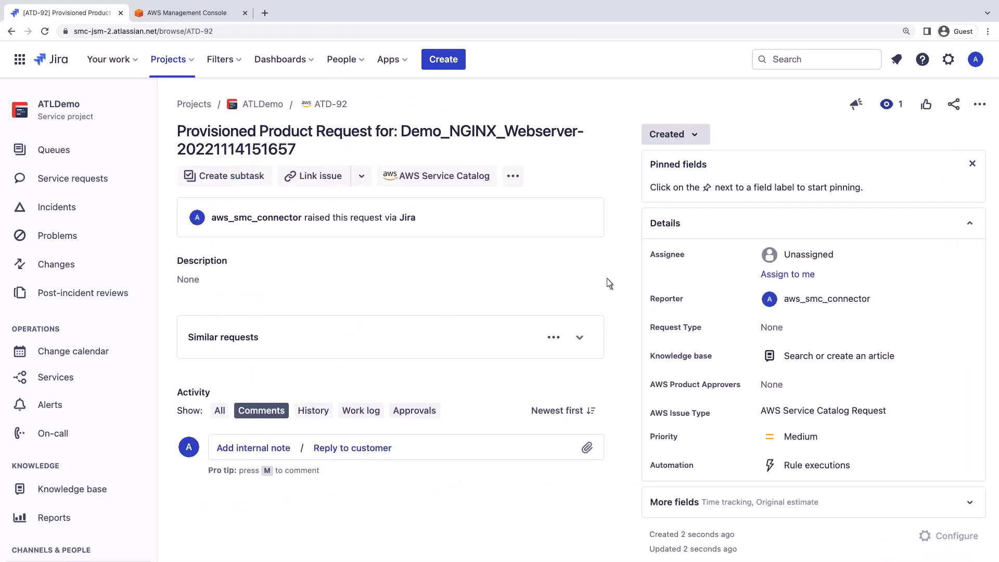
pyautogui.scroll(-1, 484, 187)
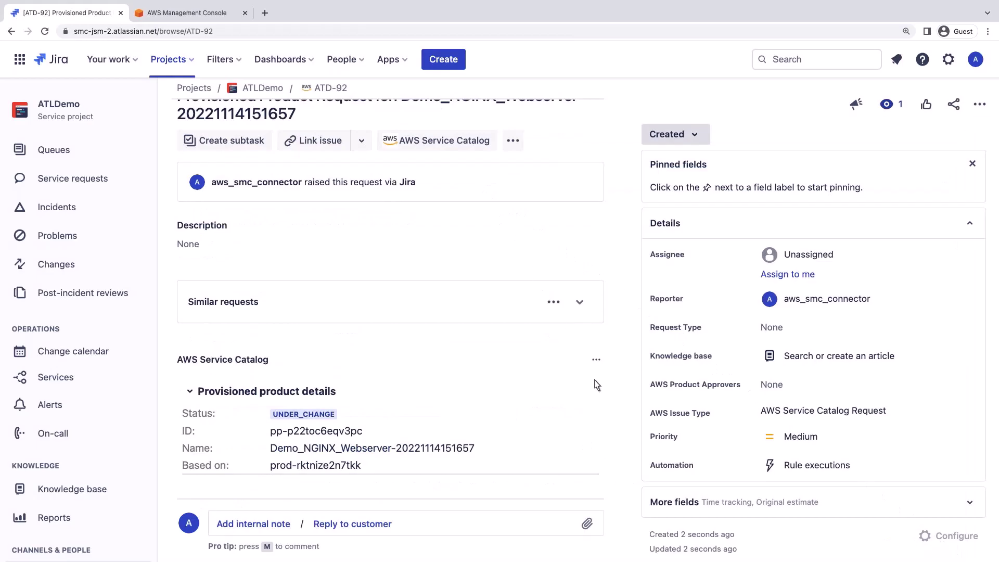
pyautogui.scroll(-3, 615, 422)
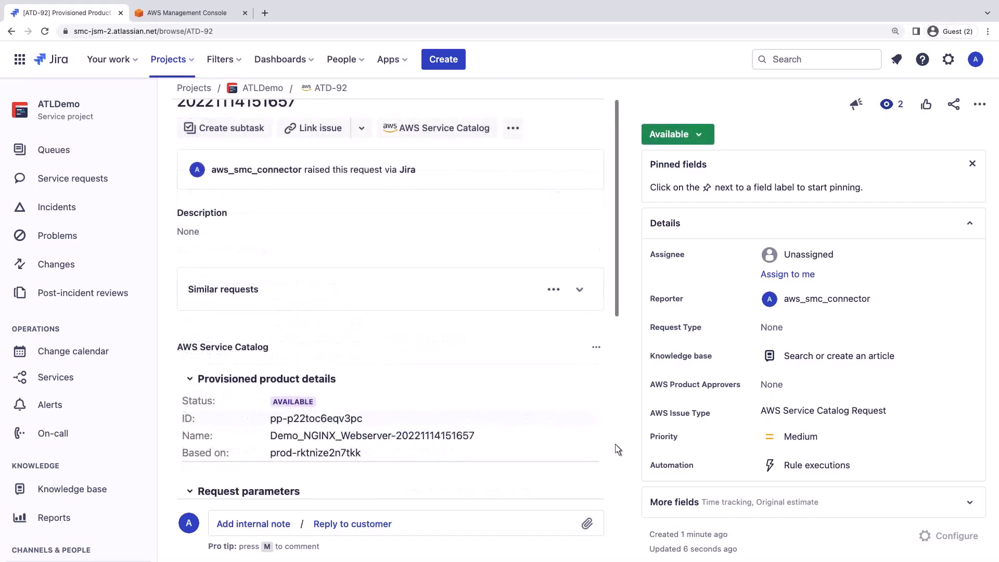
pyautogui.scroll(-5, 618, 476)
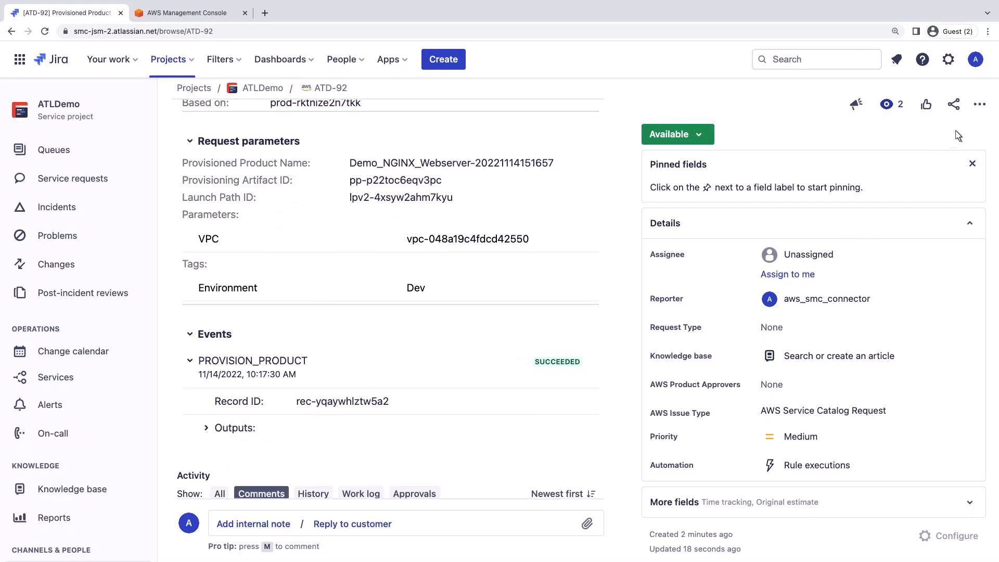
# - Open the Actions menu of the now-Available ATD-92 request
pyautogui.click(980, 105)
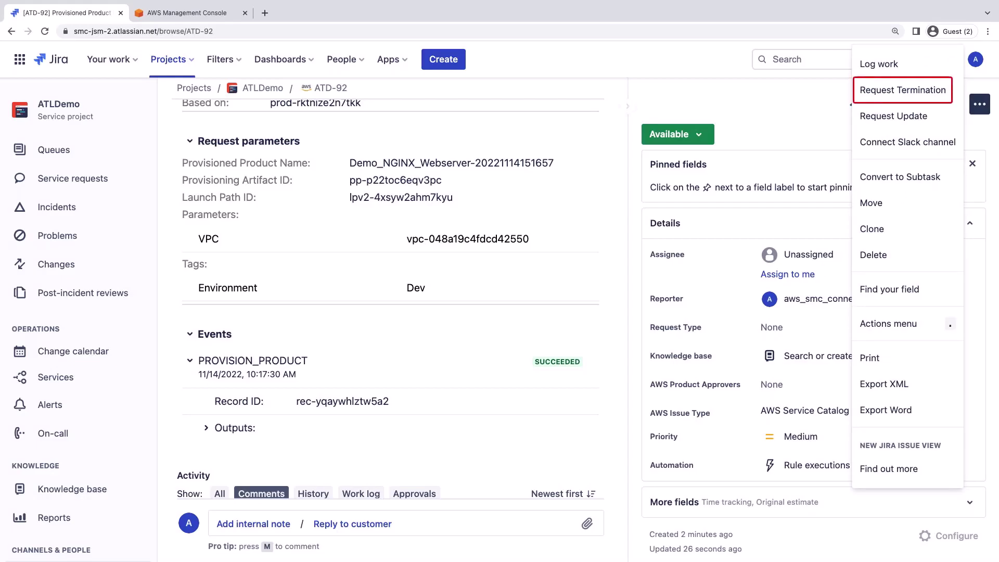
# - Review the running NGINX EC2 instance's inbound rules, including port 22 open to 0.0.0.0/0
pyautogui.click(216, 17)
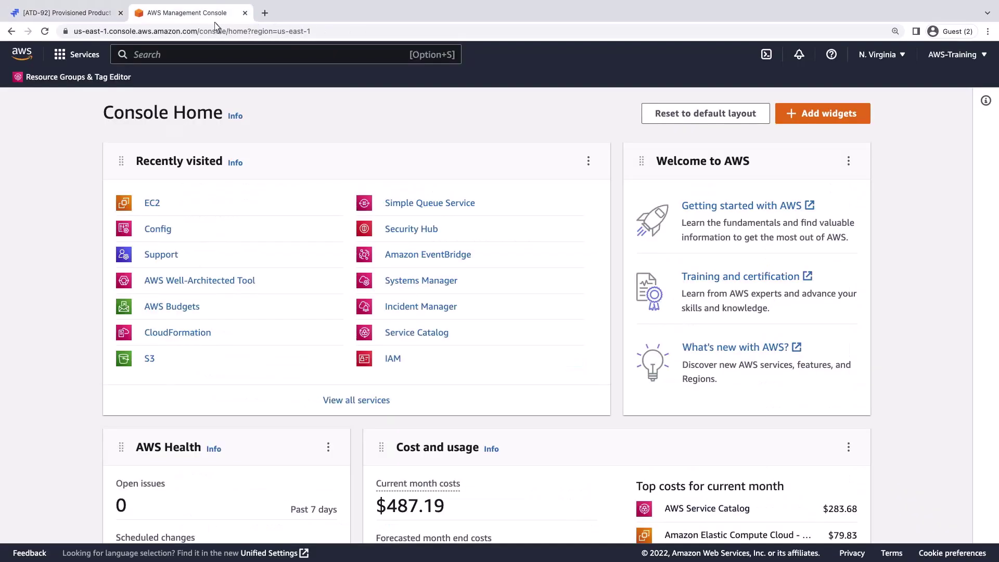
pyautogui.click(152, 203)
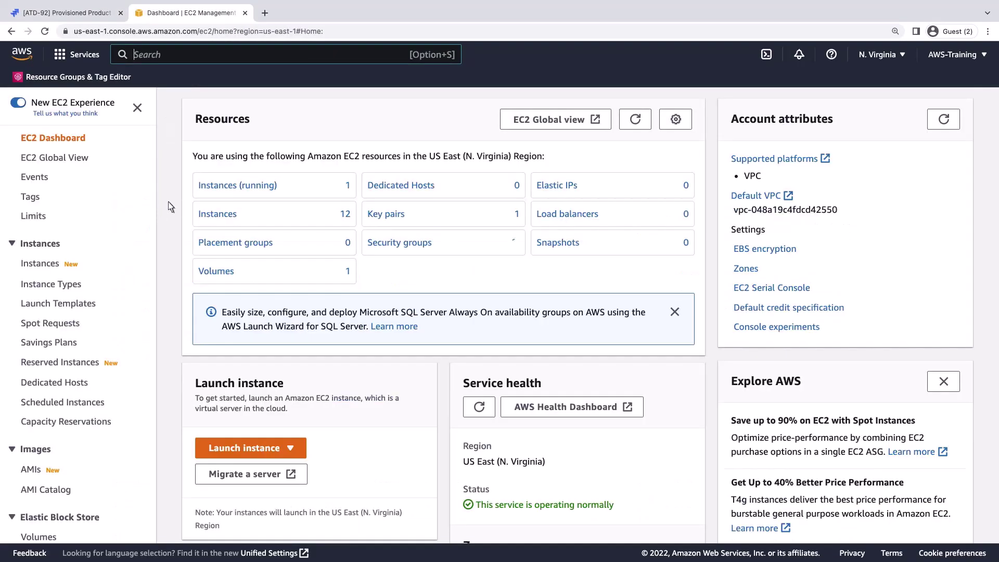
pyautogui.click(211, 190)
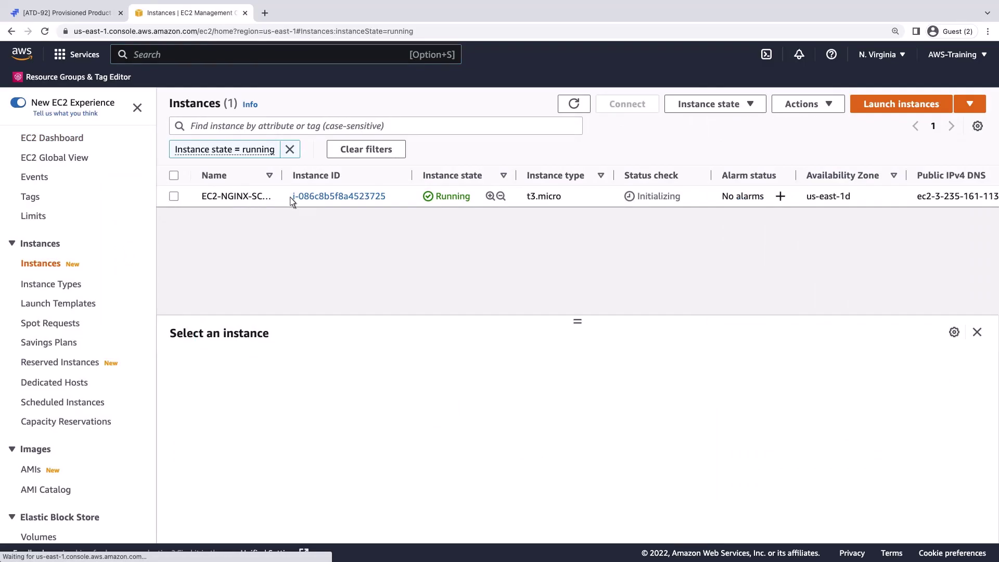
pyautogui.click(313, 199)
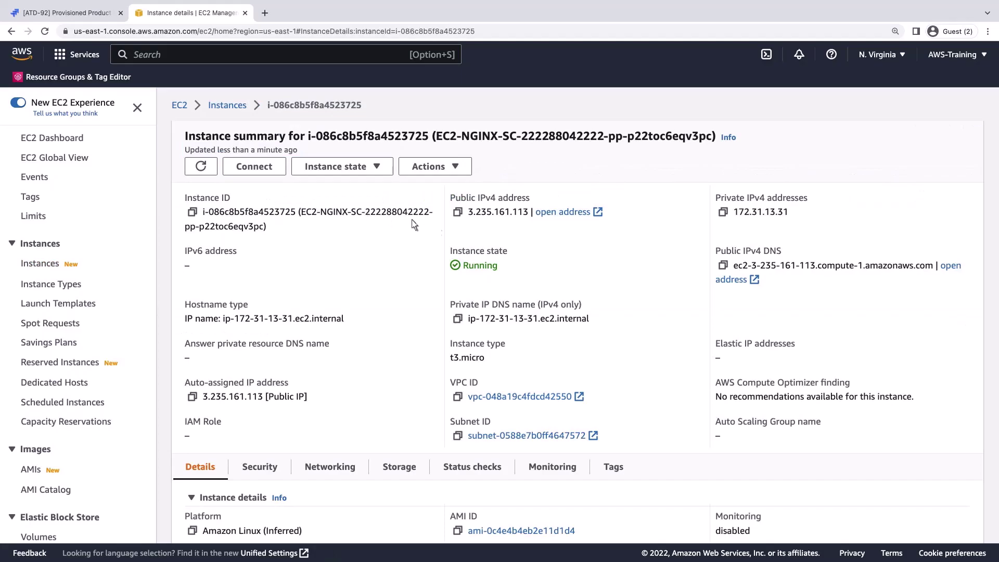
pyautogui.scroll(-3, 997, 341)
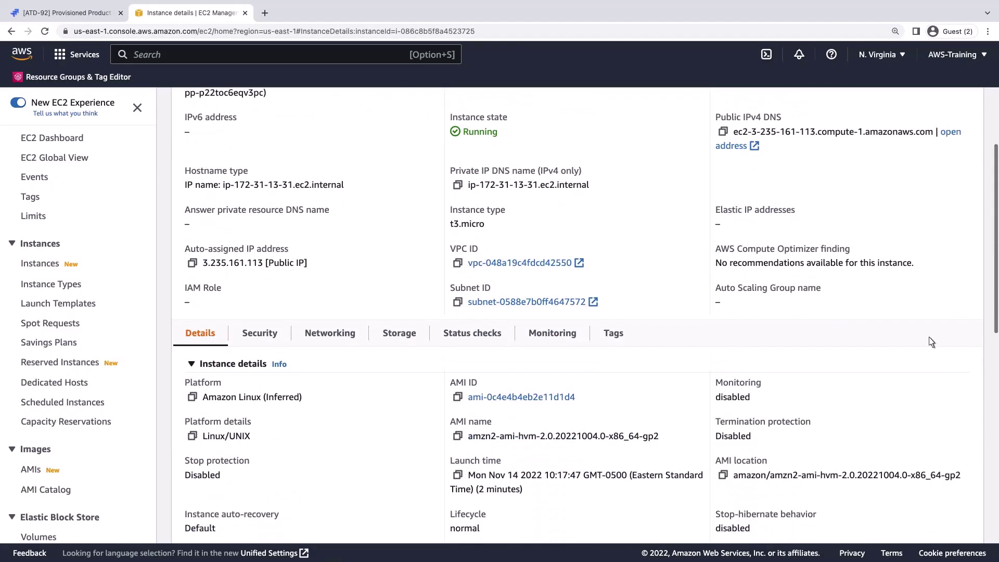
pyautogui.click(260, 333)
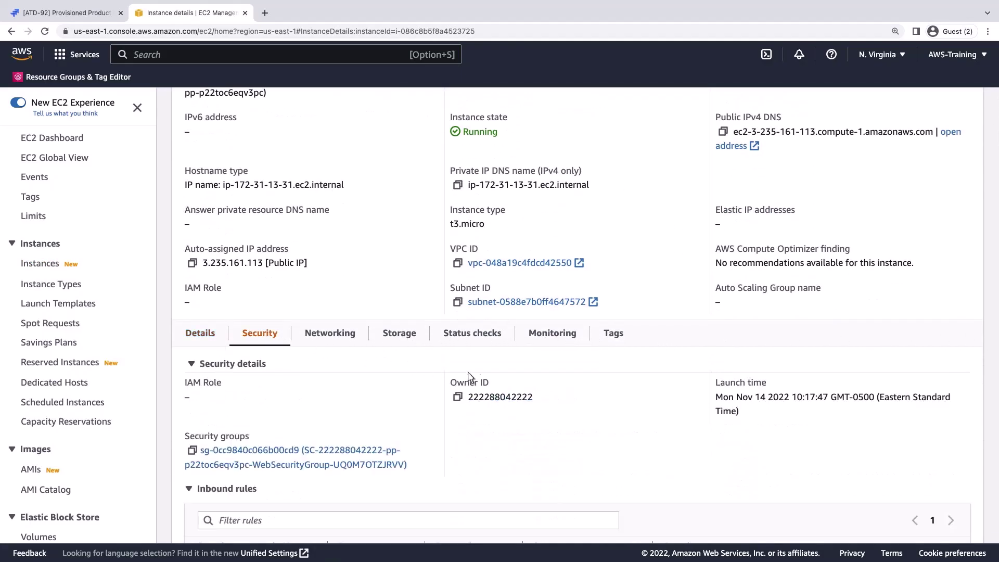
pyautogui.scroll(-1, 996, 471)
pyautogui.scroll(-2, 577, 312)
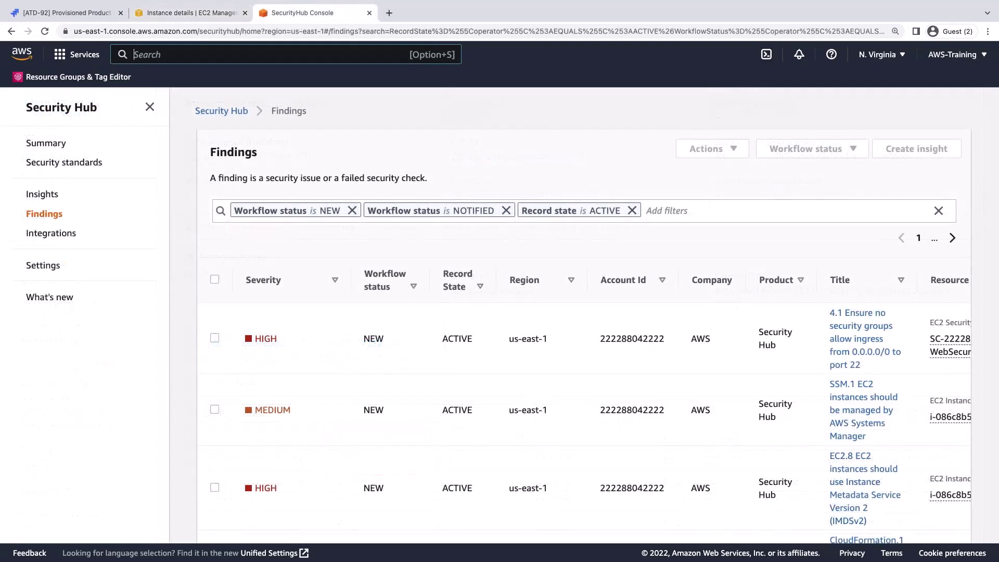
# - Open the HIGH '4.1 Ensure no security groups allow ingress from 0.0.0.0/0 to port 22' finding
pyautogui.click(870, 363)
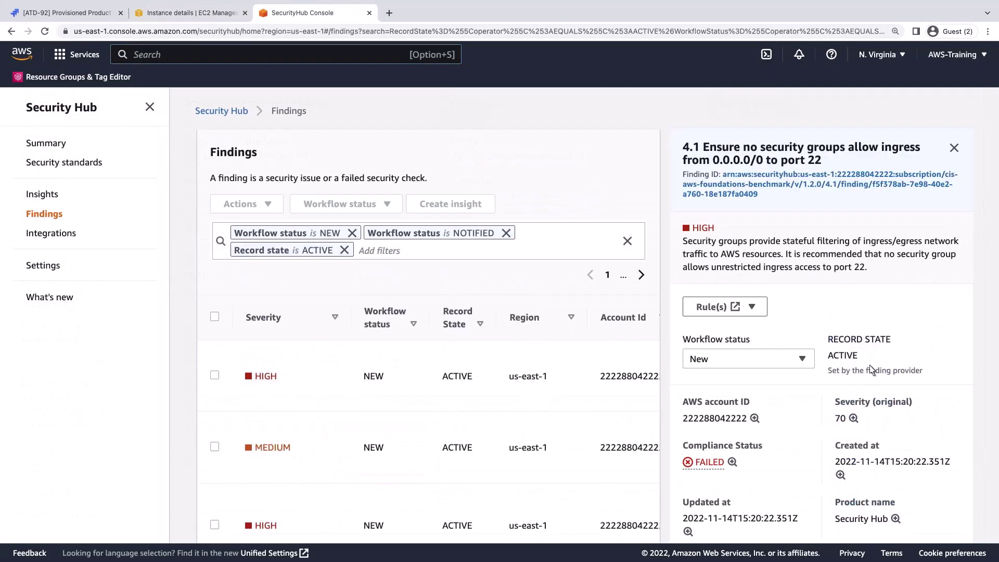
pyautogui.scroll(-3, 956, 512)
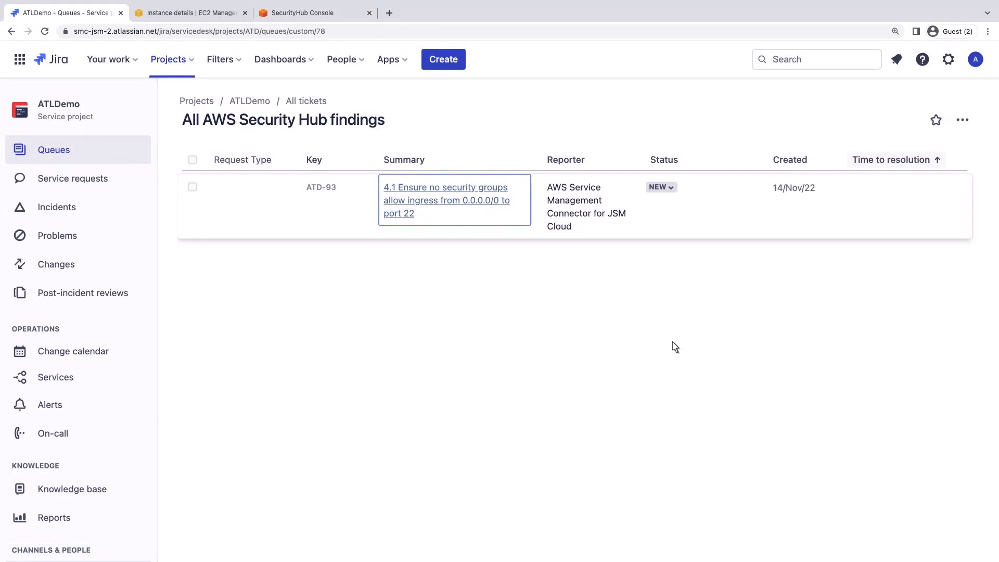
# - Check ATD-93's affected security group, related findings (none) and raw AWS finding JSON
pyautogui.click(462, 208)
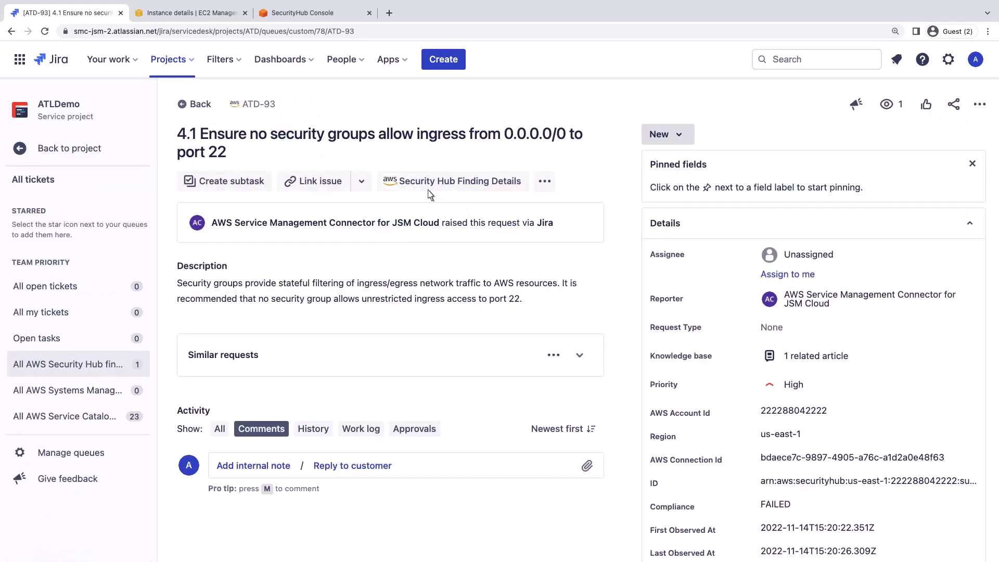
pyautogui.click(414, 184)
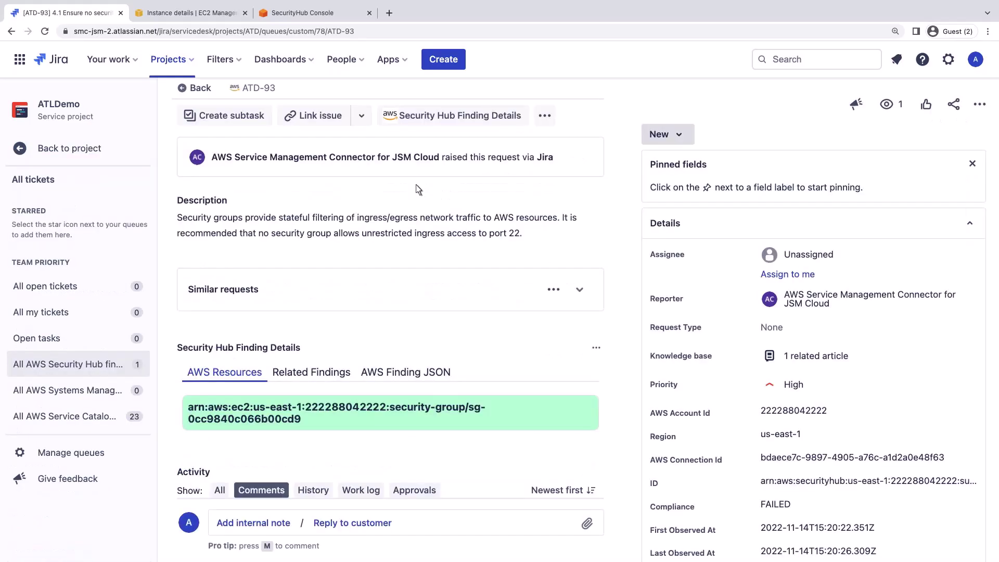
pyautogui.click(348, 409)
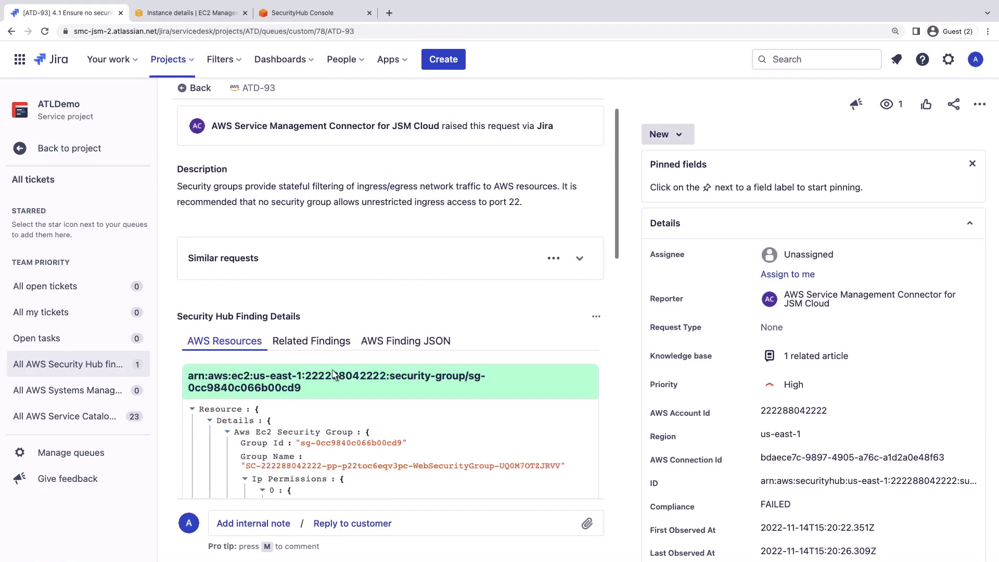
pyautogui.click(328, 342)
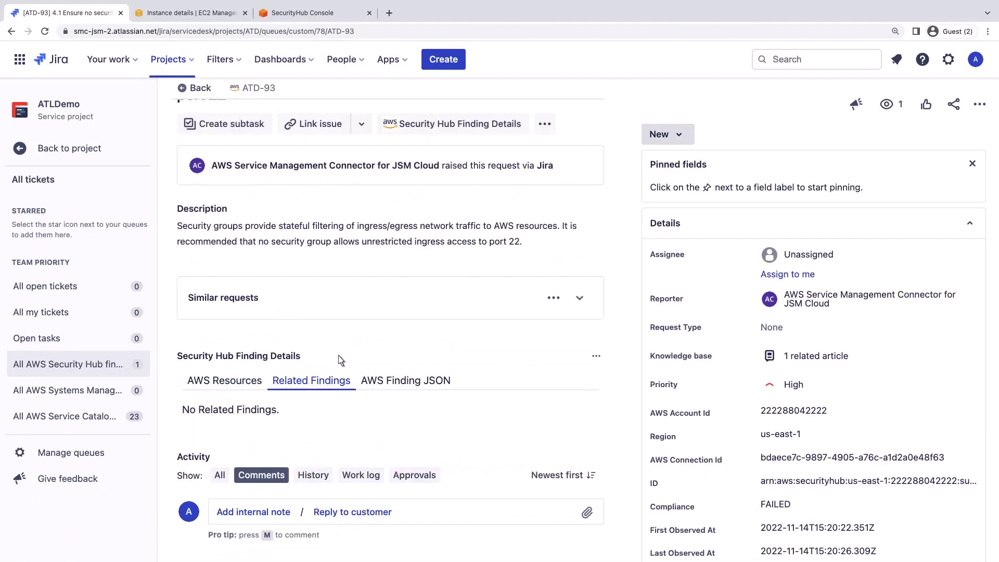
pyautogui.click(367, 380)
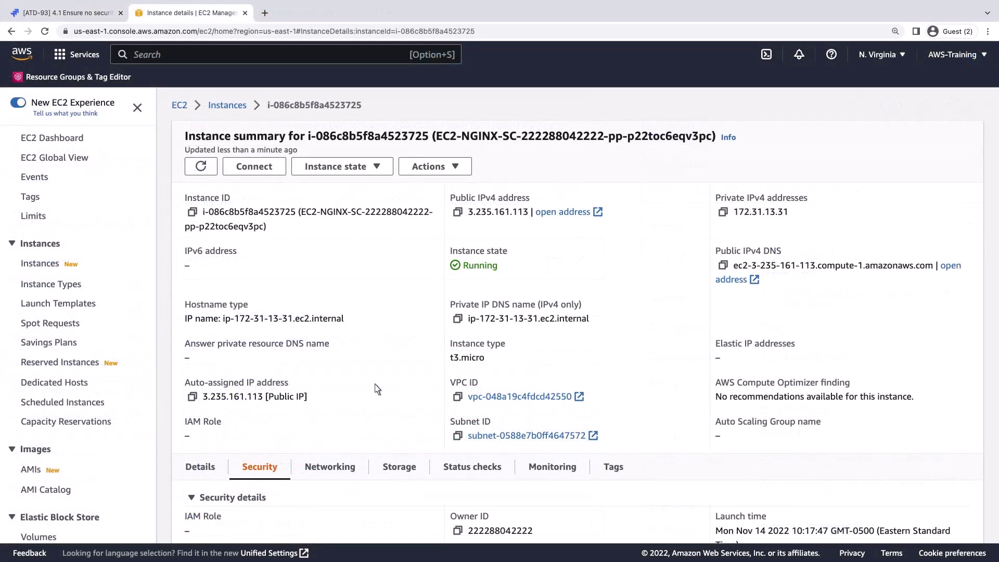
pyautogui.scroll(-1, 991, 511)
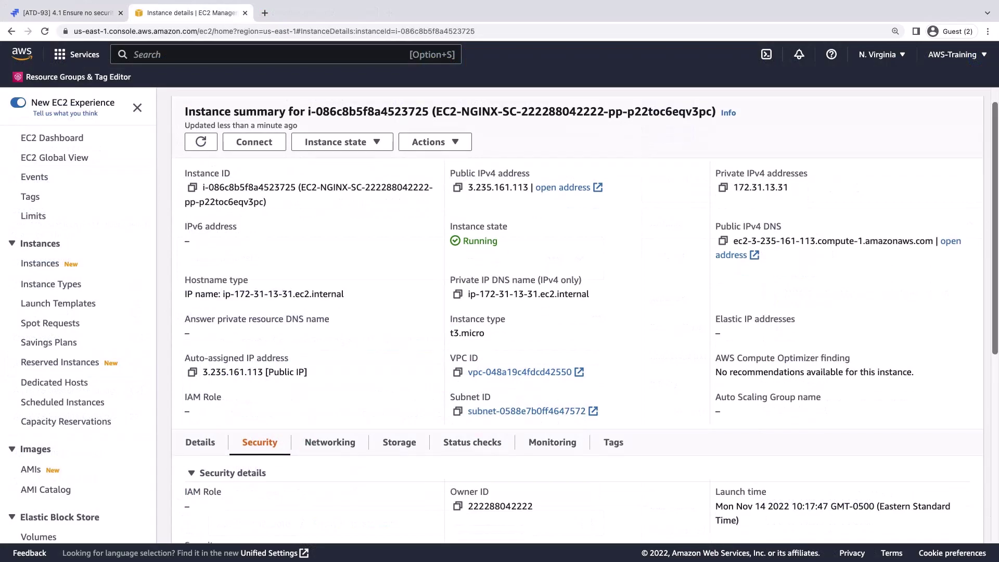
pyautogui.scroll(-4, 991, 511)
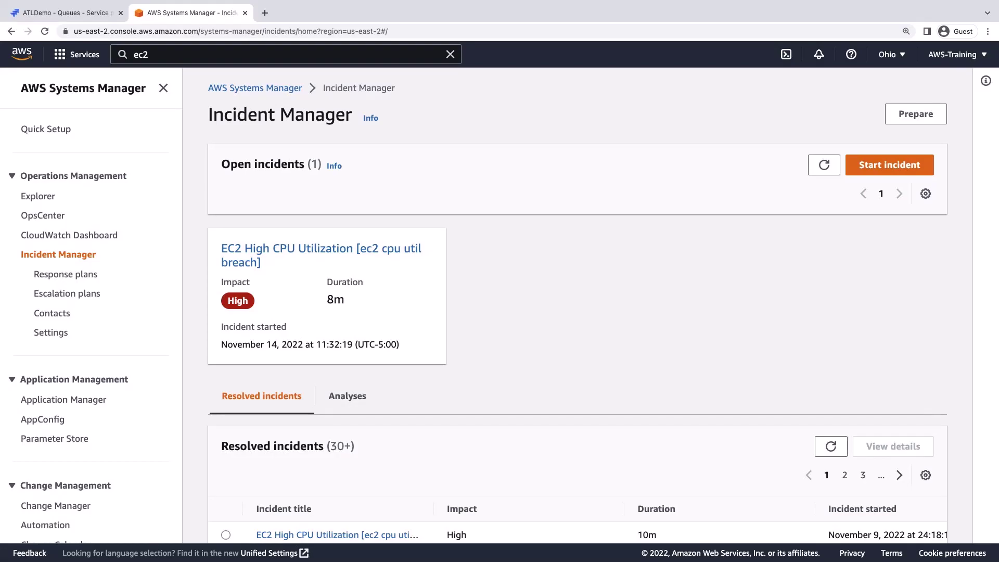
# - Follow the EC2 High CPU incident's related Jira Incident link to ticket ATD-95
pyautogui.click(346, 251)
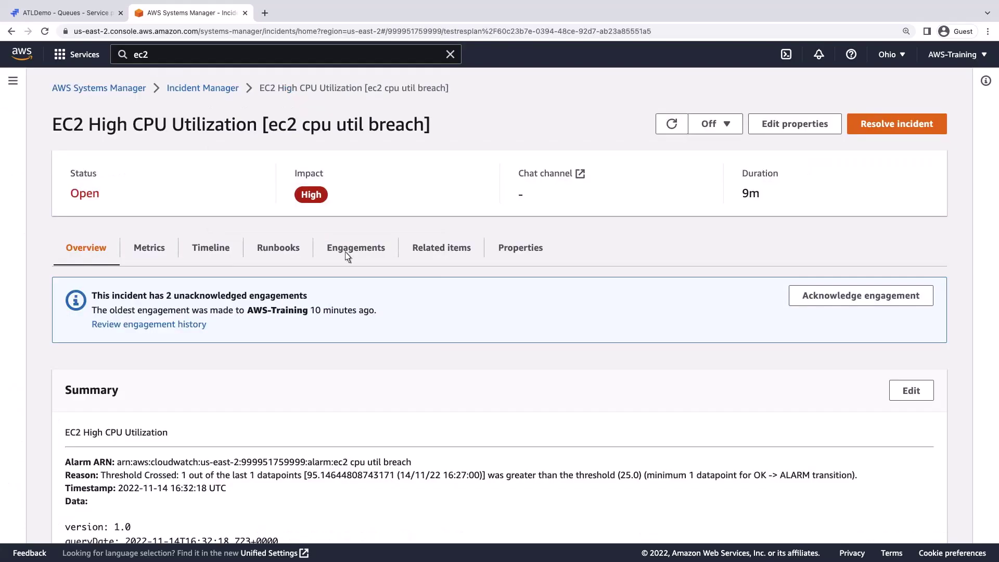
pyautogui.click(433, 249)
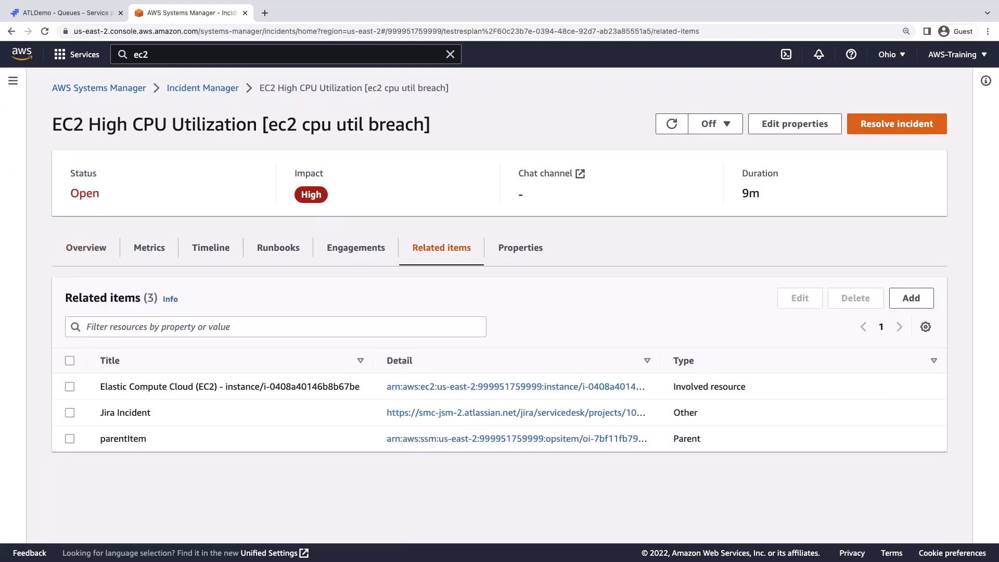
pyautogui.click(490, 413)
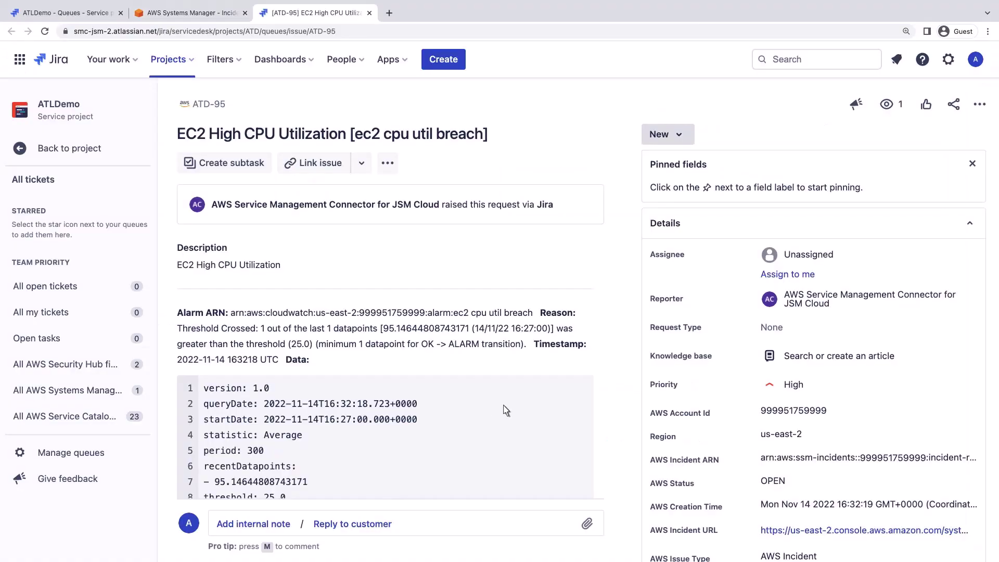
pyautogui.scroll(-5, 617, 334)
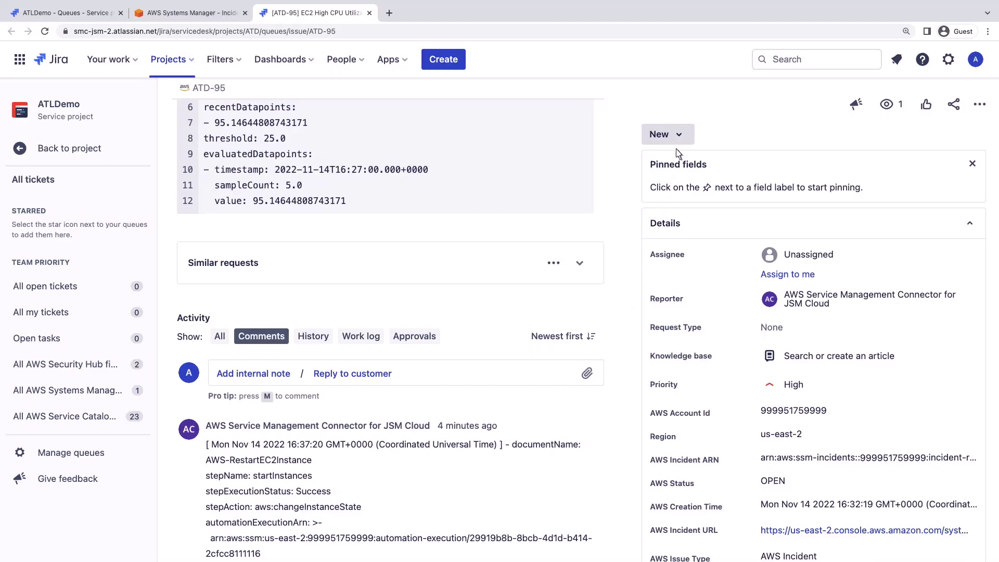
# - Change ATD-95's status from New to Resolved
pyautogui.click(681, 137)
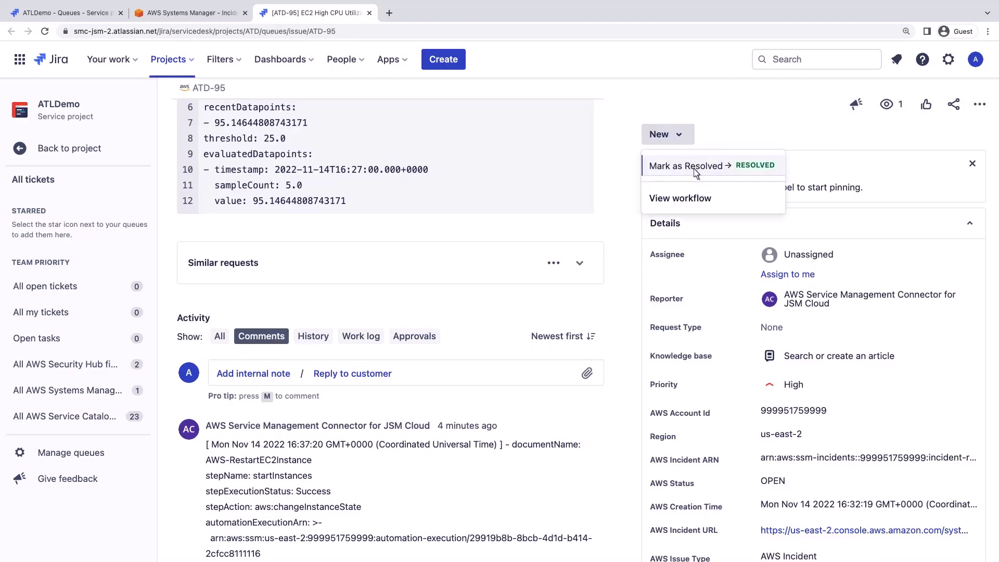
pyautogui.click(694, 169)
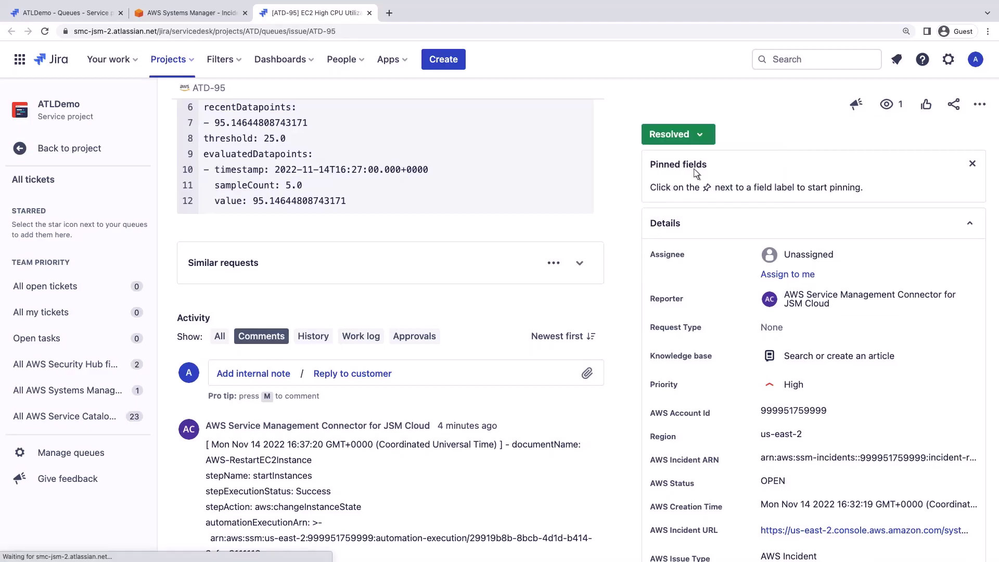
# - Refresh the EC2 High CPU Utilization incident in Incident Manager to confirm it shows Resolved
pyautogui.click(204, 15)
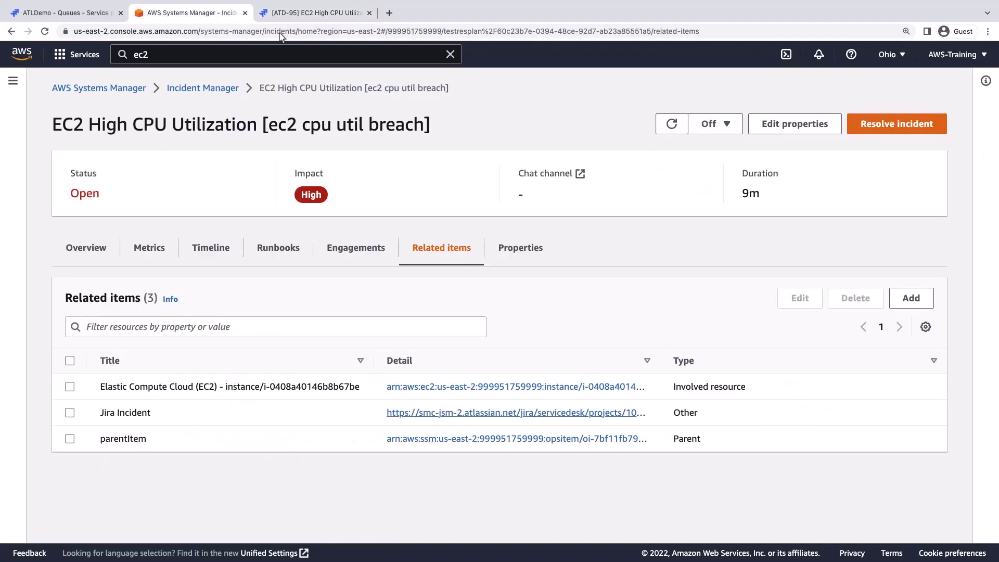
pyautogui.click(673, 126)
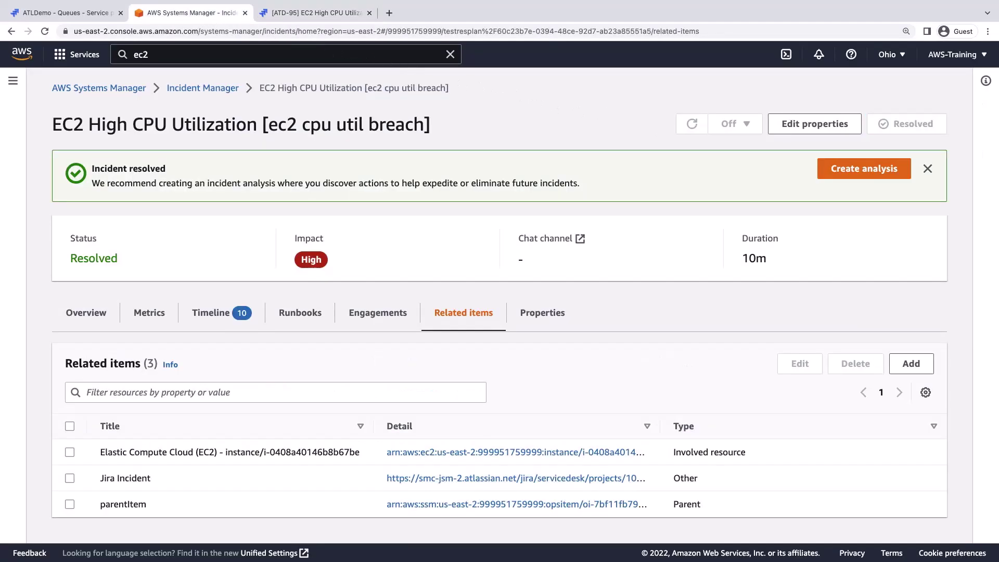